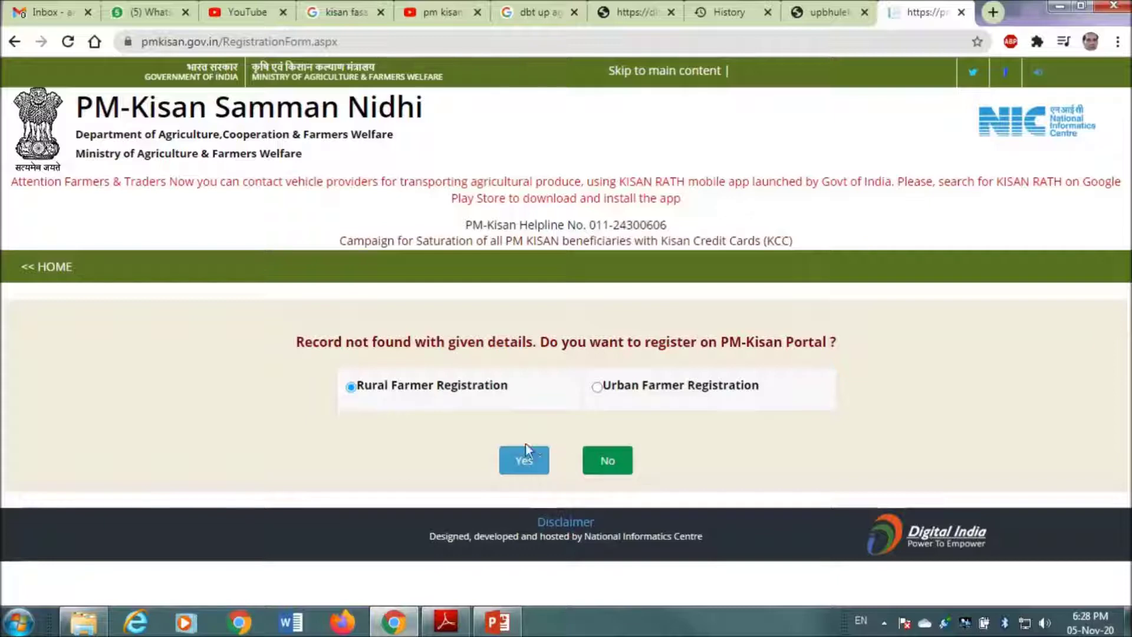
- Confirm Rural Farmer Registration with Yes to load the New Farmer Registration Form
{"action": "left_click", "coordinate": [524, 461]}
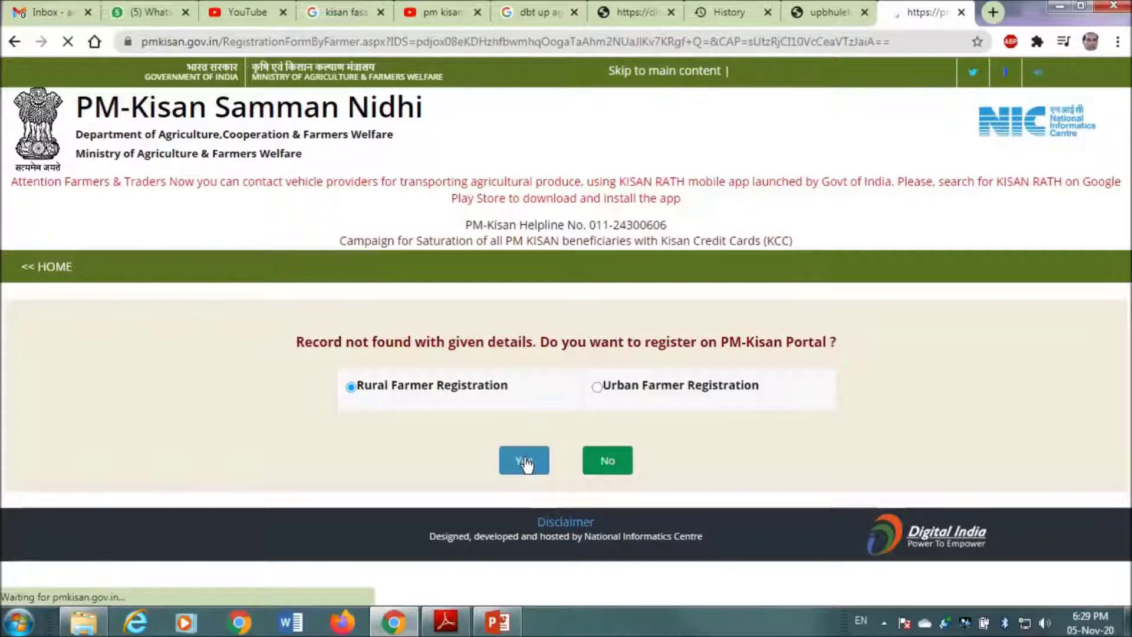
- Select UTTAR PRADESH as the State
{"action": "scroll", "coordinate": [523, 462], "scroll_direction": "down", "scroll_amount": 3}
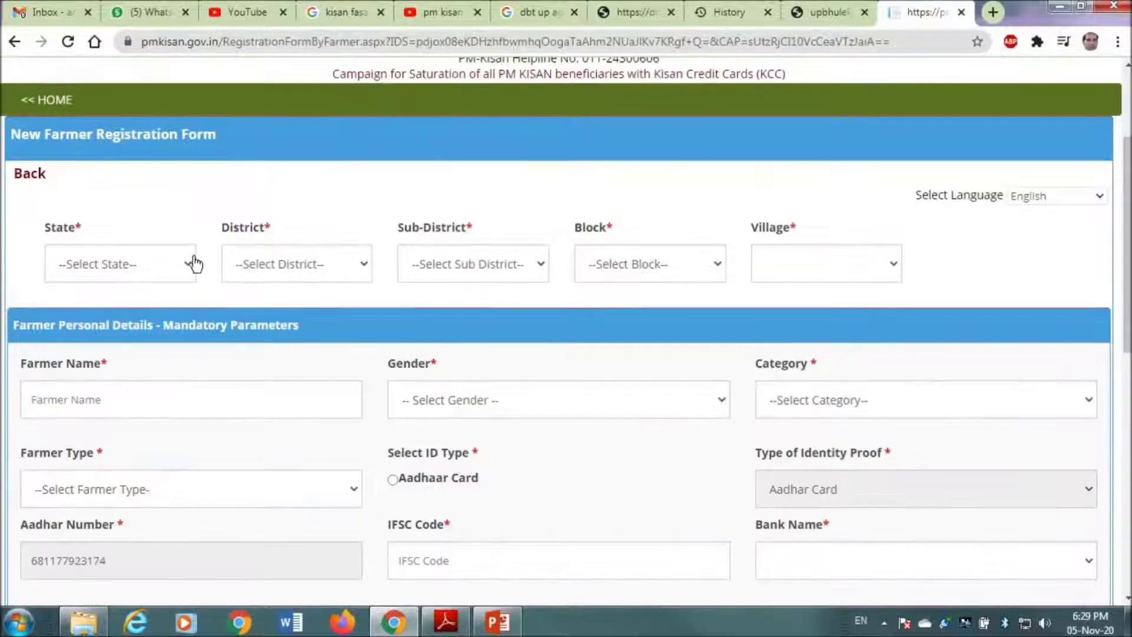
{"action": "left_click", "coordinate": [170, 263]}
{"action": "key", "text": "u"}
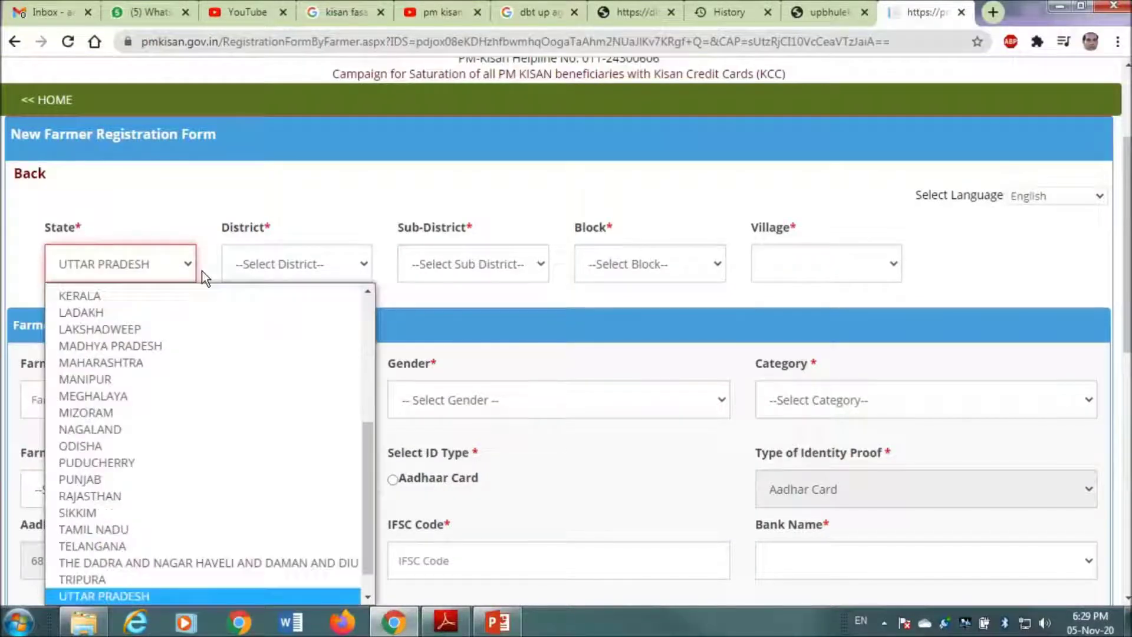
{"action": "key", "text": "Return"}
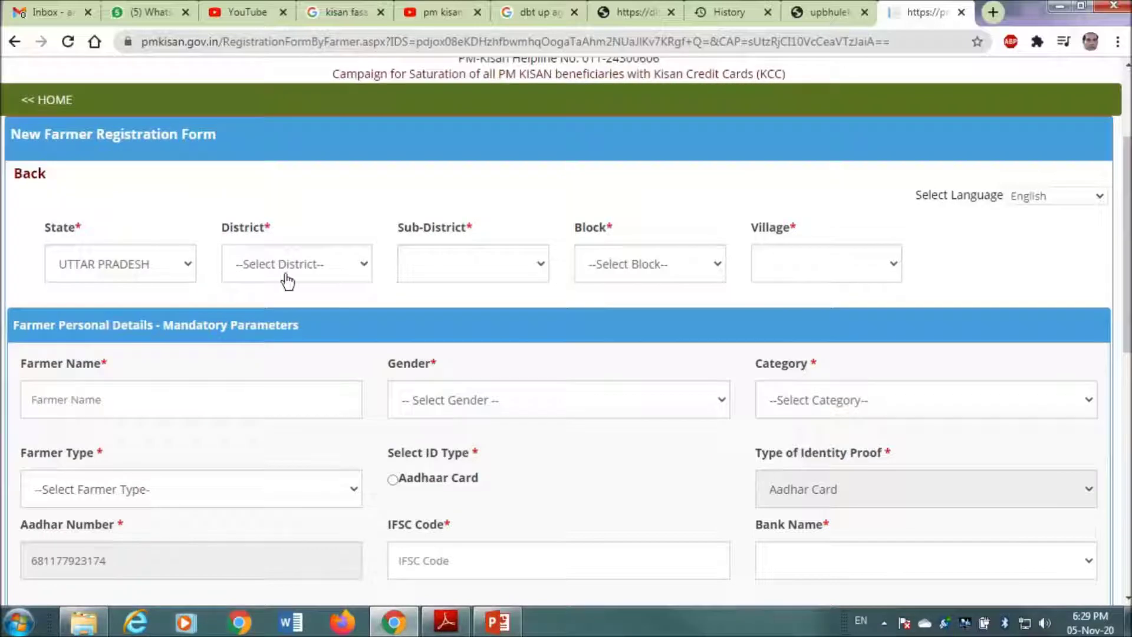
- Set District to BULANDSHAHR and Sub-District to Bulandshahr
{"action": "left_click", "coordinate": [295, 278]}
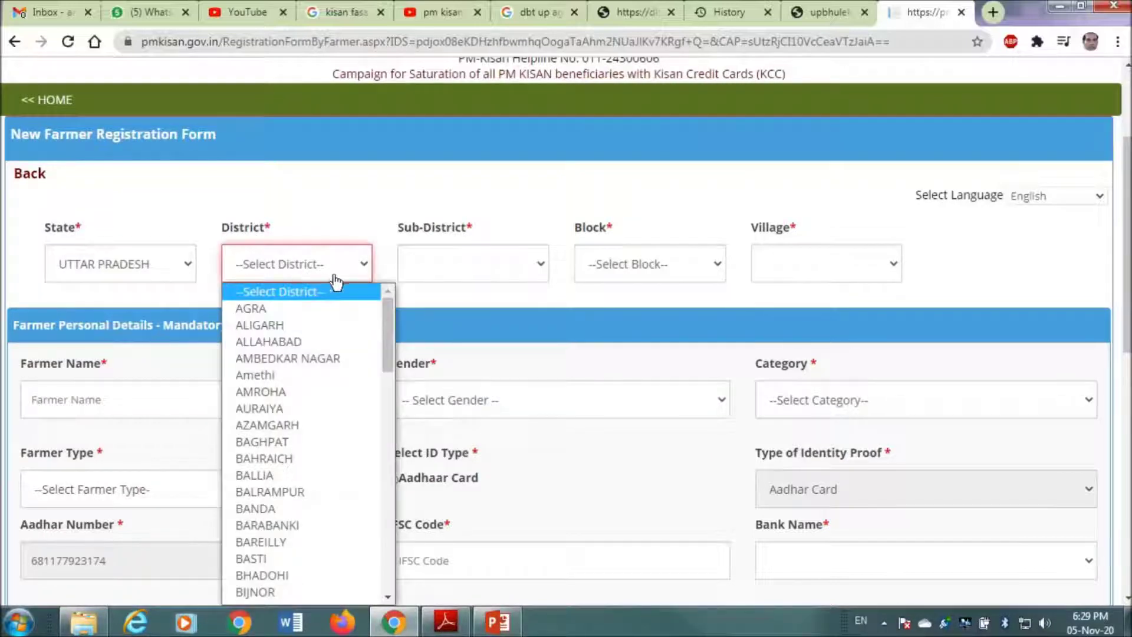
{"action": "key", "text": "b"}
{"action": "key", "text": "u"}
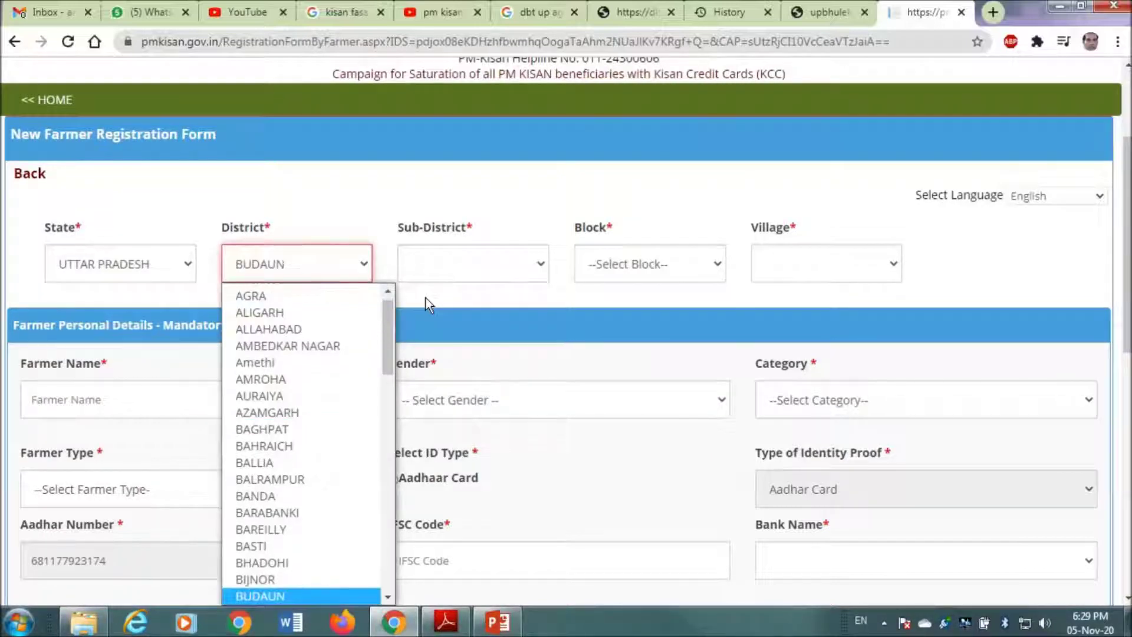
{"action": "key", "text": "Down"}
{"action": "key", "text": "Down"}
{"action": "key", "text": "Up"}
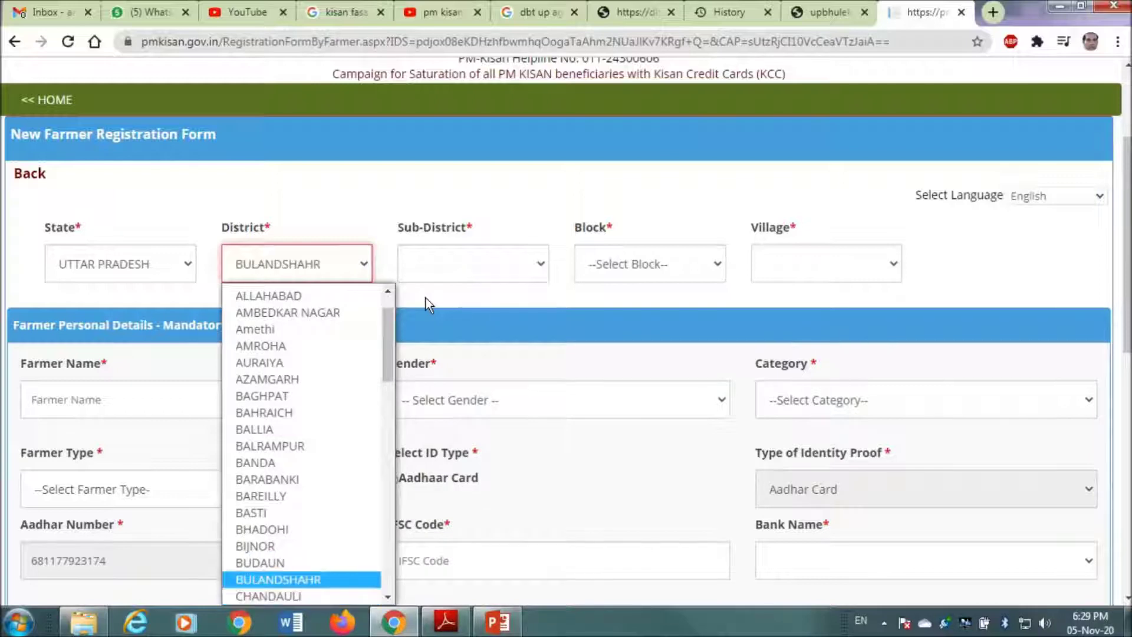
{"action": "key", "text": "Return"}
{"action": "left_click", "coordinate": [465, 265]}
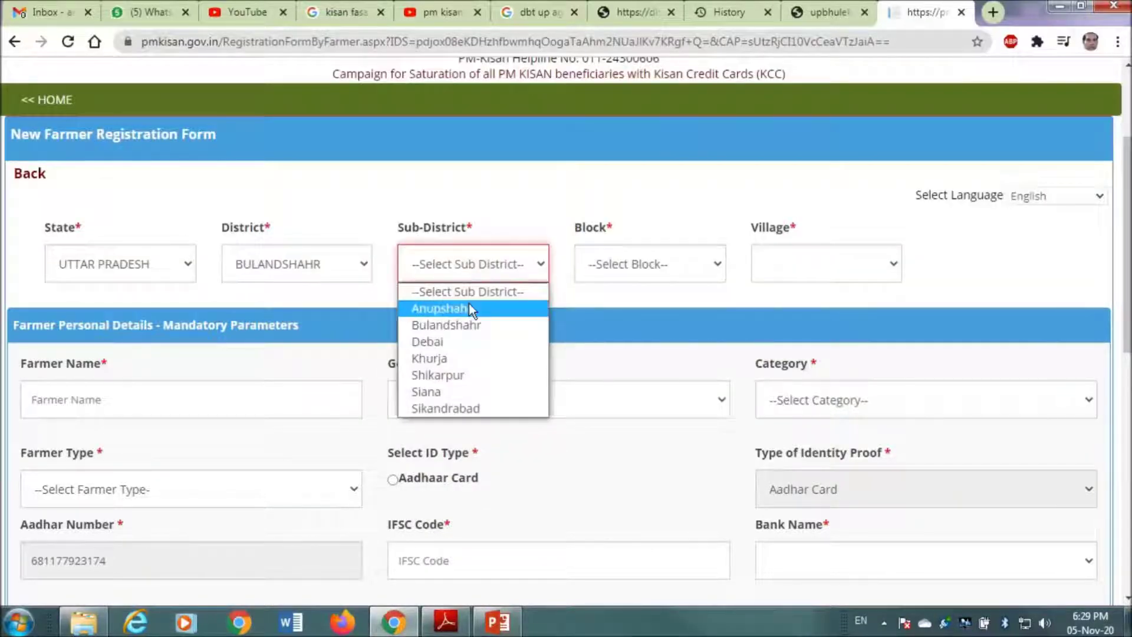
{"action": "left_click", "coordinate": [473, 324]}
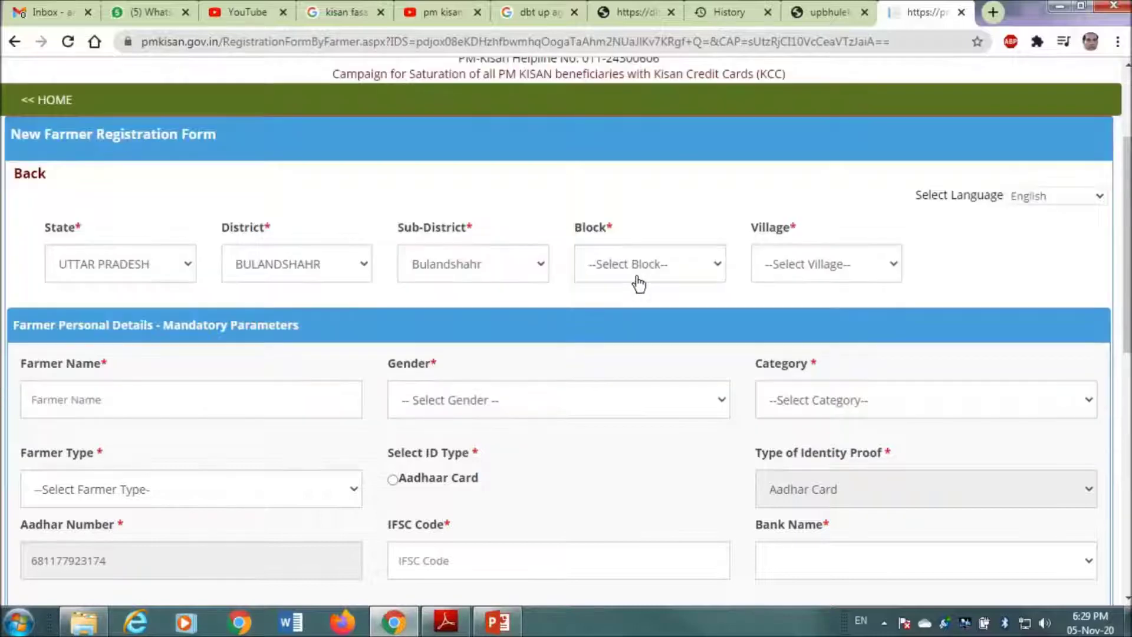
{"action": "left_click", "coordinate": [675, 272]}
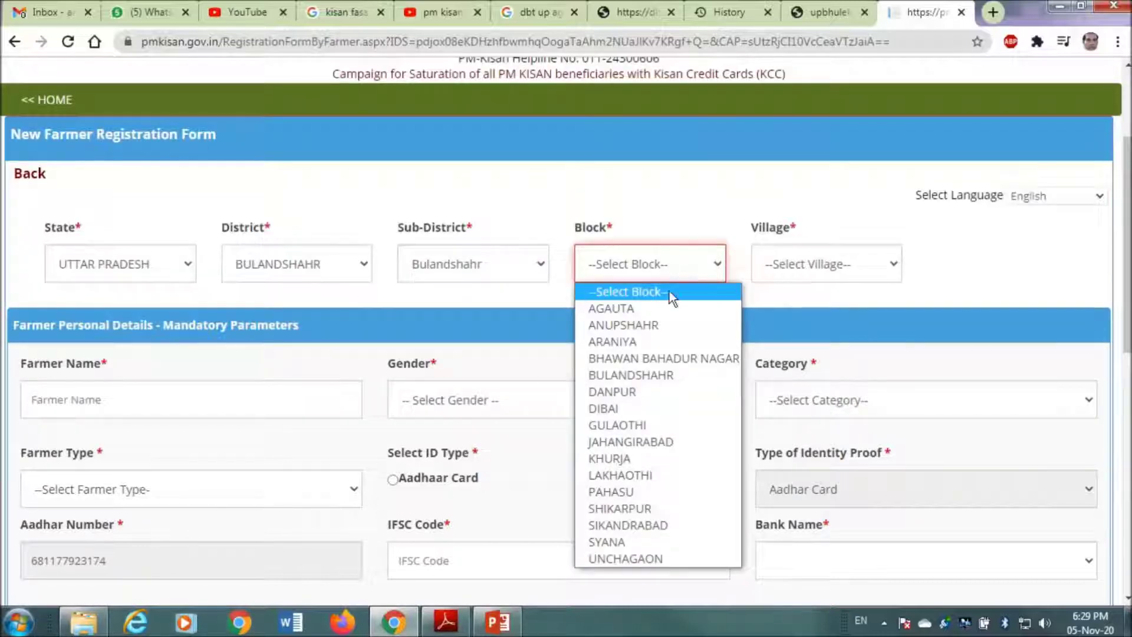
{"action": "left_click", "coordinate": [446, 622]}
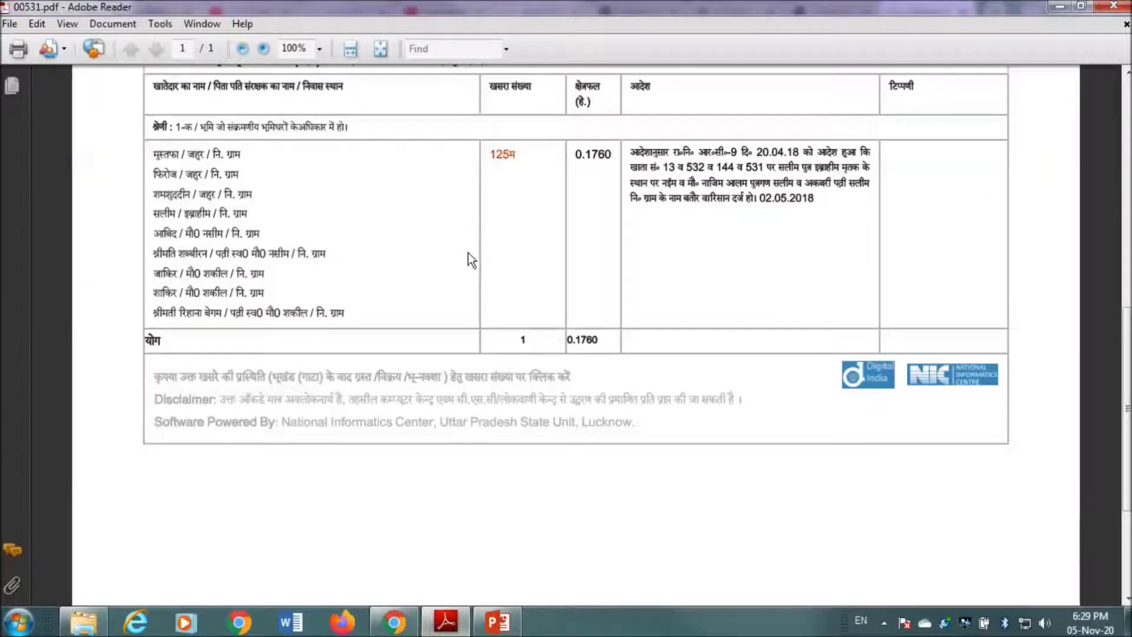
{"action": "scroll", "coordinate": [468, 252], "scroll_direction": "up", "scroll_amount": 3}
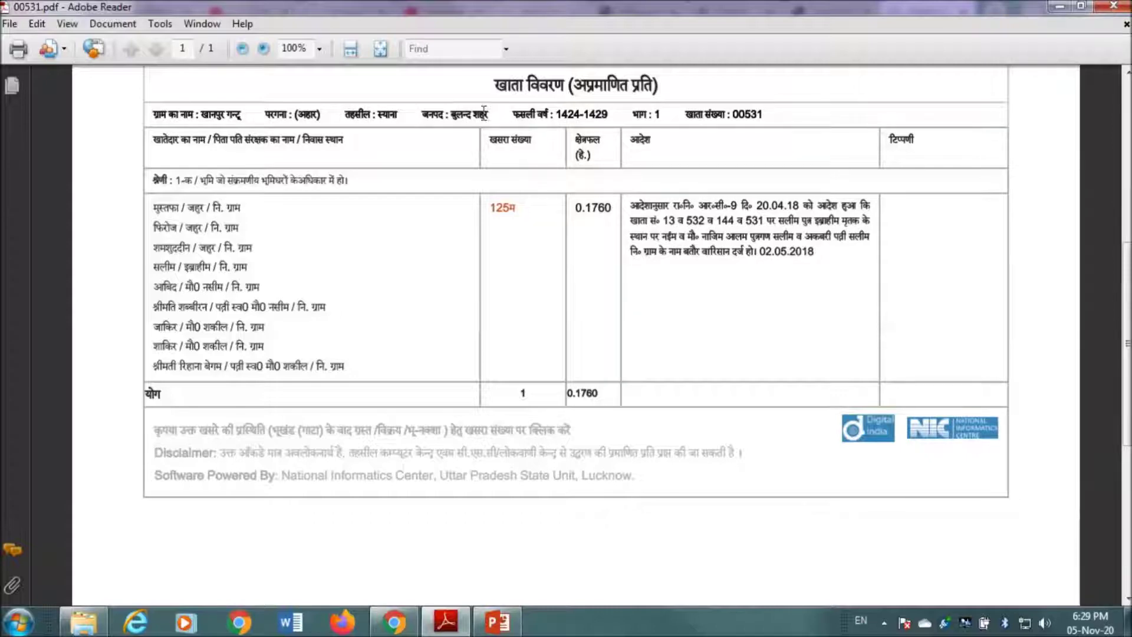
{"action": "key", "text": "alt+Tab"}
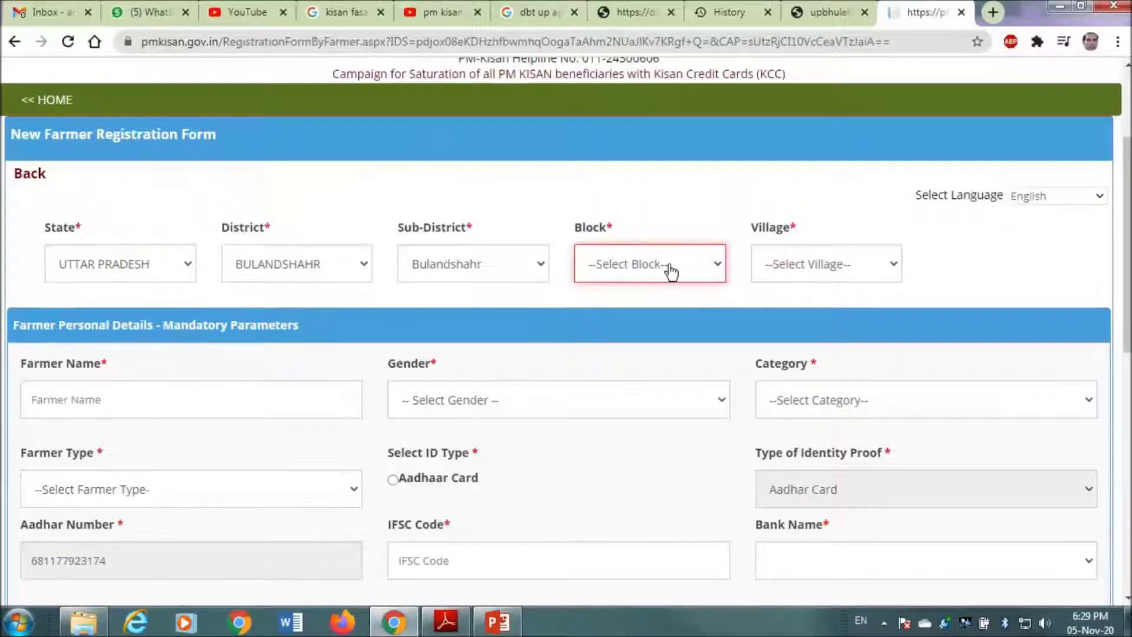
- Open the Block list, checking the land record PDF in between
{"action": "left_click", "coordinate": [670, 266]}
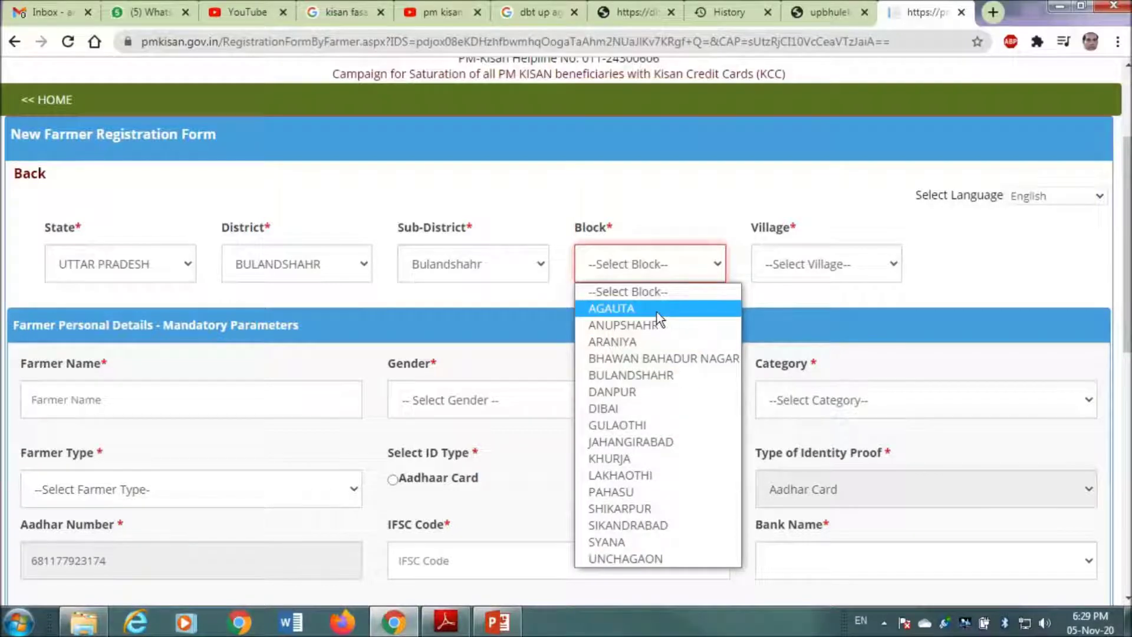
{"action": "key", "text": "alt+Tab"}
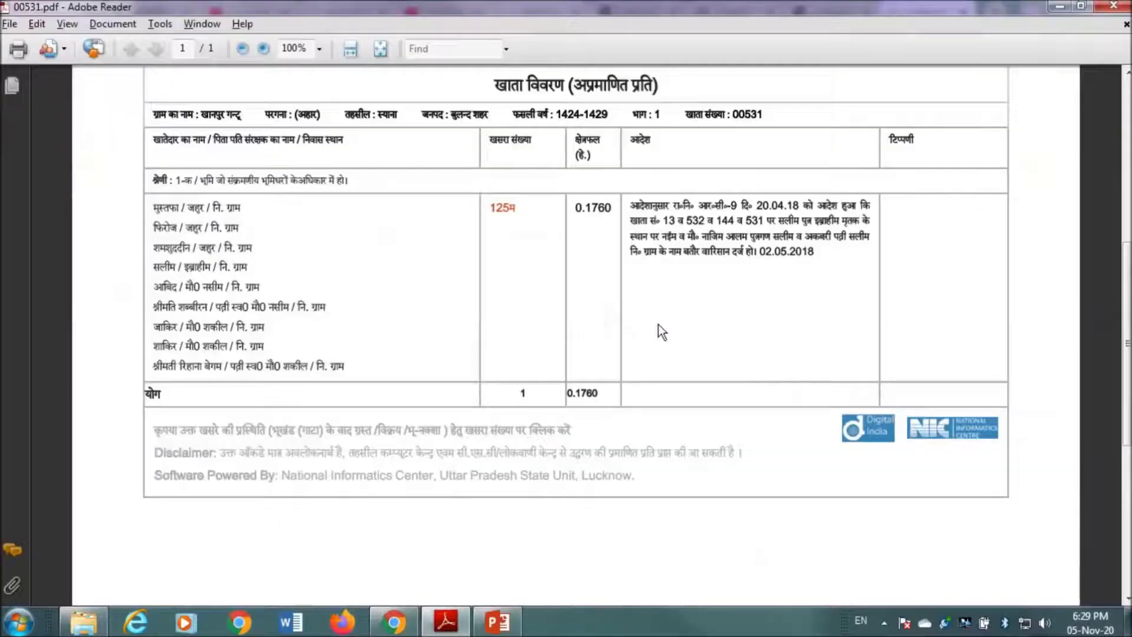
{"action": "key", "text": "alt+Tab"}
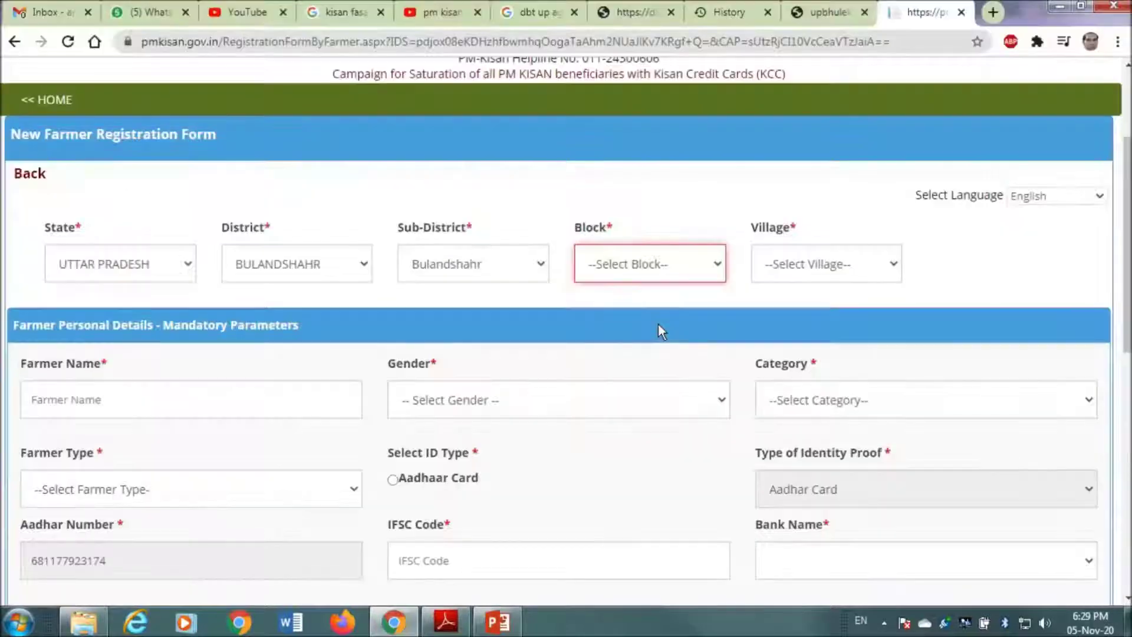
{"action": "left_click", "coordinate": [668, 275]}
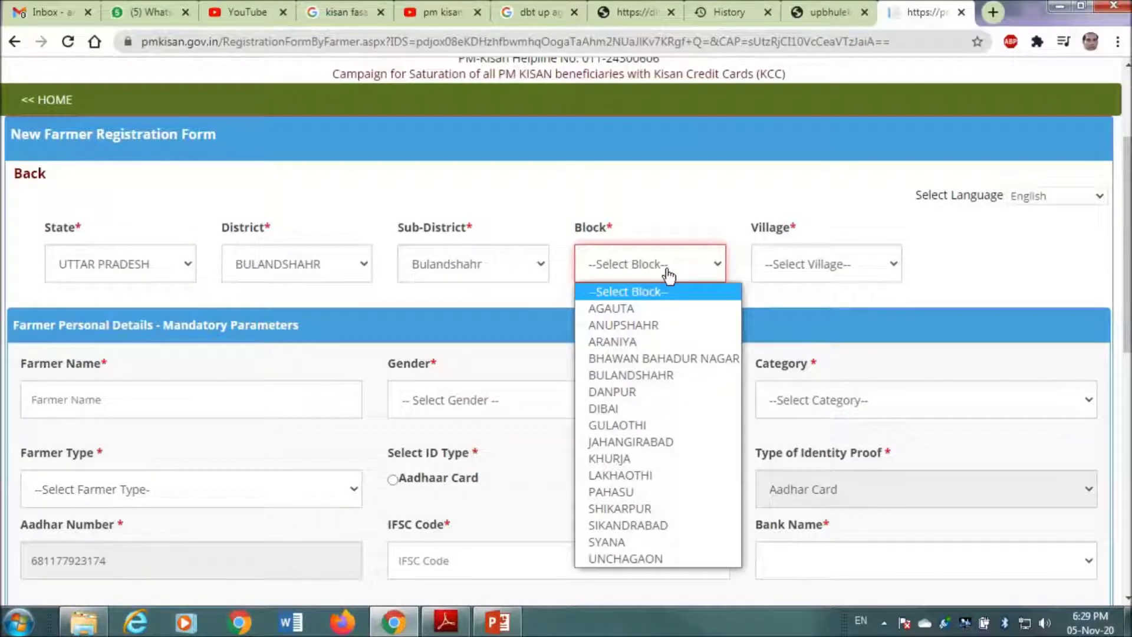
- Choose Khanauda - (120680) from the Village list
{"action": "left_click", "coordinate": [803, 263]}
{"action": "left_click", "coordinate": [804, 262]}
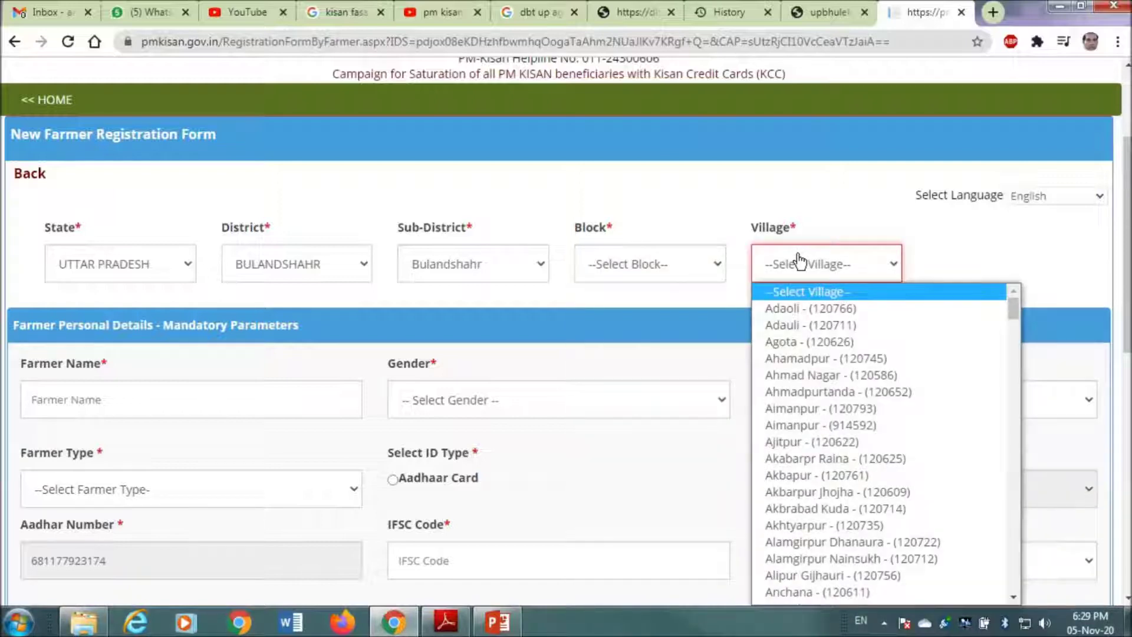
{"action": "key", "text": "Down"}
{"action": "key", "text": "k"}
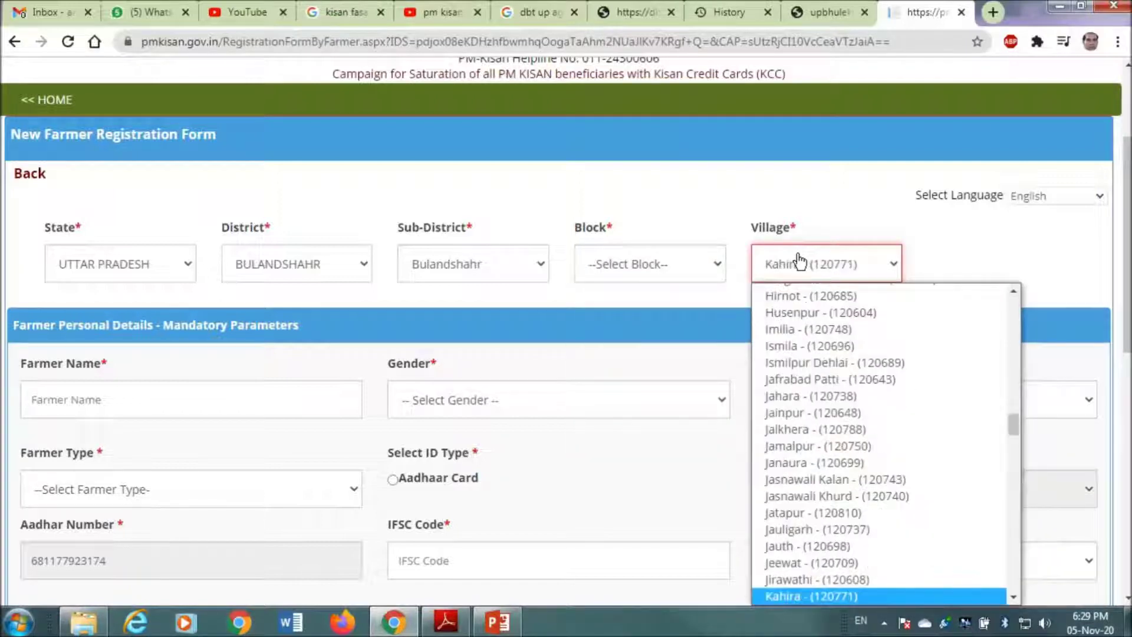
{"action": "key", "text": "Down"}
{"action": "key", "text": "Down"}
{"action": "key", "text": "Down"}
{"action": "key", "text": "Down"}
{"action": "key", "text": "Down"}
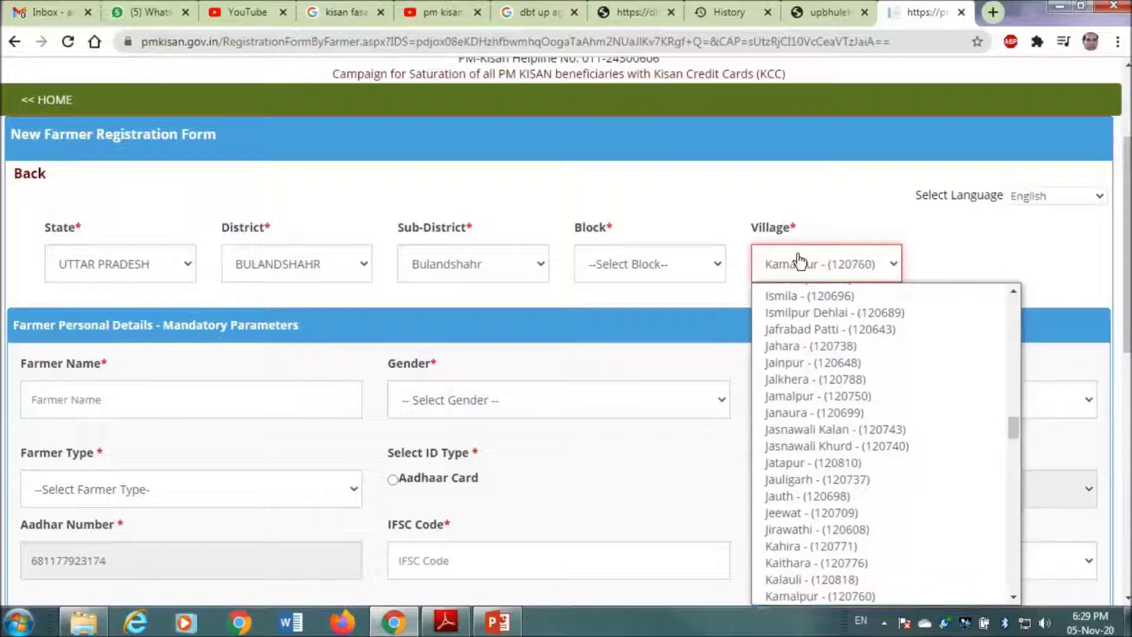
{"action": "key", "text": "Down"}
{"action": "key", "text": "Down"}
{"action": "key", "text": "Down"}
{"action": "key", "text": "Down"}
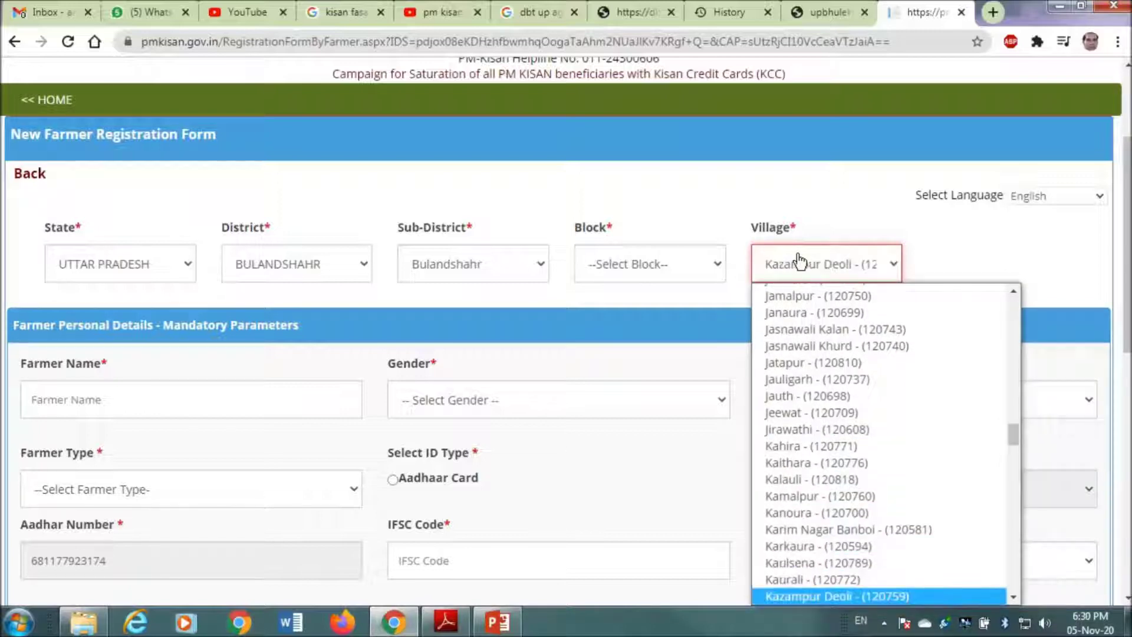
{"action": "key", "text": "Down"}
{"action": "key", "text": "Down"}
{"action": "key", "text": "Down"}
{"action": "key", "text": "Down"}
{"action": "key", "text": "Down"}
{"action": "key", "text": "Down"}
{"action": "key", "text": "Down"}
{"action": "key", "text": "Down"}
{"action": "key", "text": "Down"}
{"action": "key", "text": "Down"}
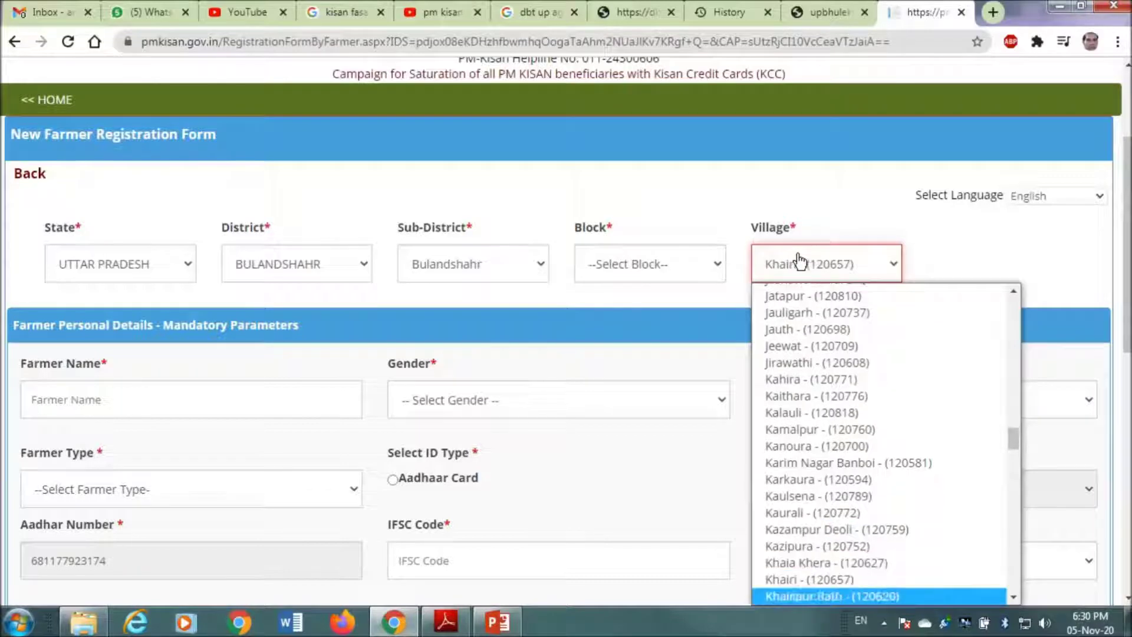
{"action": "key", "text": "Up"}
{"action": "key", "text": "Up"}
{"action": "key", "text": "Up"}
{"action": "key", "text": "Up"}
{"action": "key", "text": "Up"}
{"action": "key", "text": "Up"}
{"action": "key", "text": "Up"}
{"action": "key", "text": "Up"}
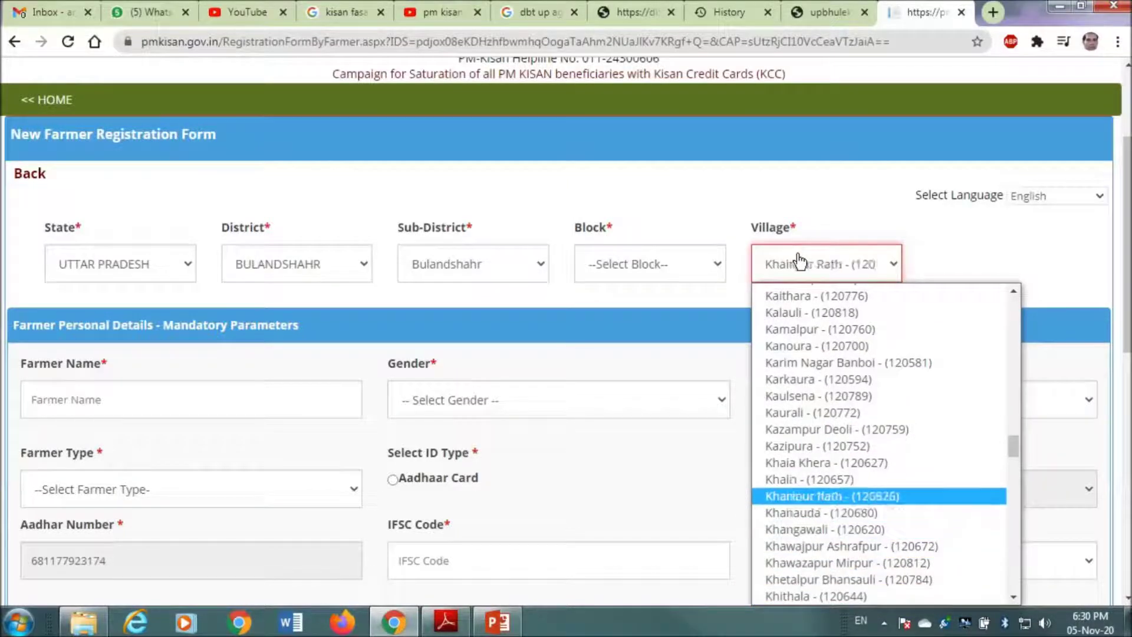
{"action": "key", "text": "Down"}
{"action": "key", "text": "Down"}
{"action": "key", "text": "Down"}
{"action": "key", "text": "Down"}
{"action": "key", "text": "Down"}
{"action": "key", "text": "Down"}
{"action": "key", "text": "Down"}
{"action": "key", "text": "Down"}
{"action": "key", "text": "Down"}
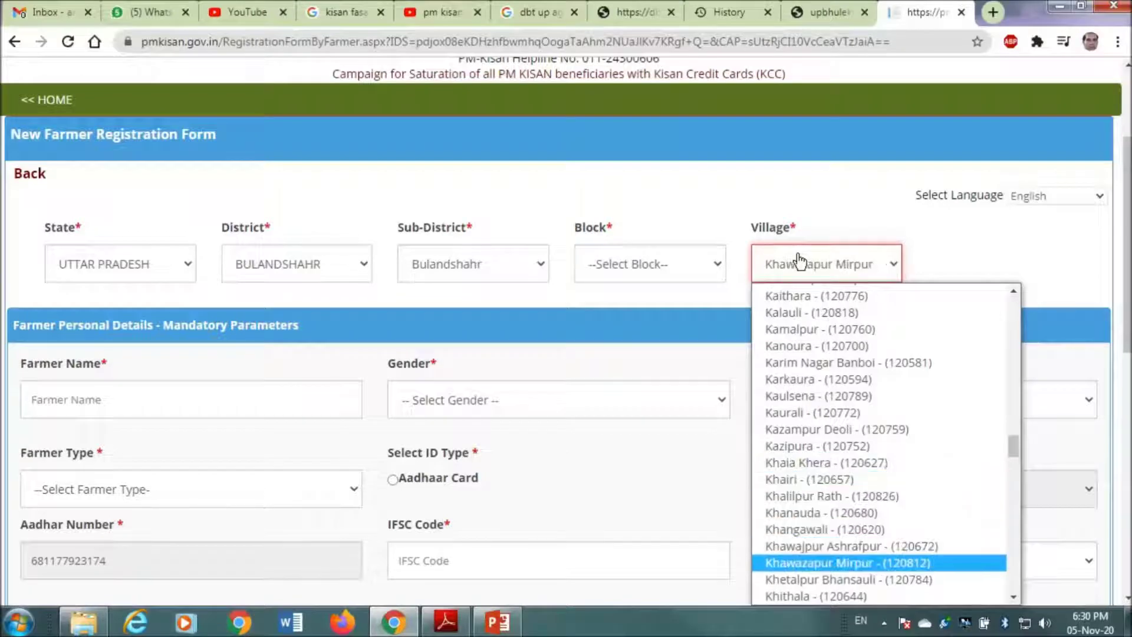
{"action": "key", "text": "Up"}
{"action": "key", "text": "Up"}
{"action": "key", "text": "Up"}
{"action": "key", "text": "Up"}
{"action": "key", "text": "Up"}
{"action": "key", "text": "Up"}
{"action": "key", "text": "Up"}
{"action": "key", "text": "Up"}
{"action": "key", "text": "Up"}
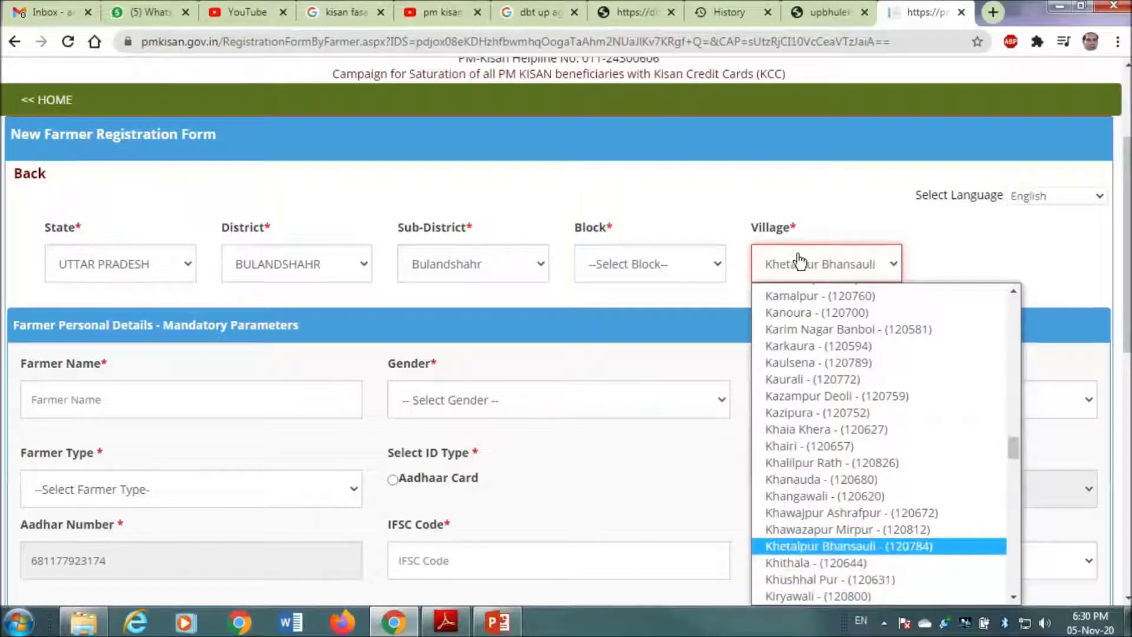
{"action": "key", "text": "Down"}
{"action": "key", "text": "Down"}
{"action": "key", "text": "Down"}
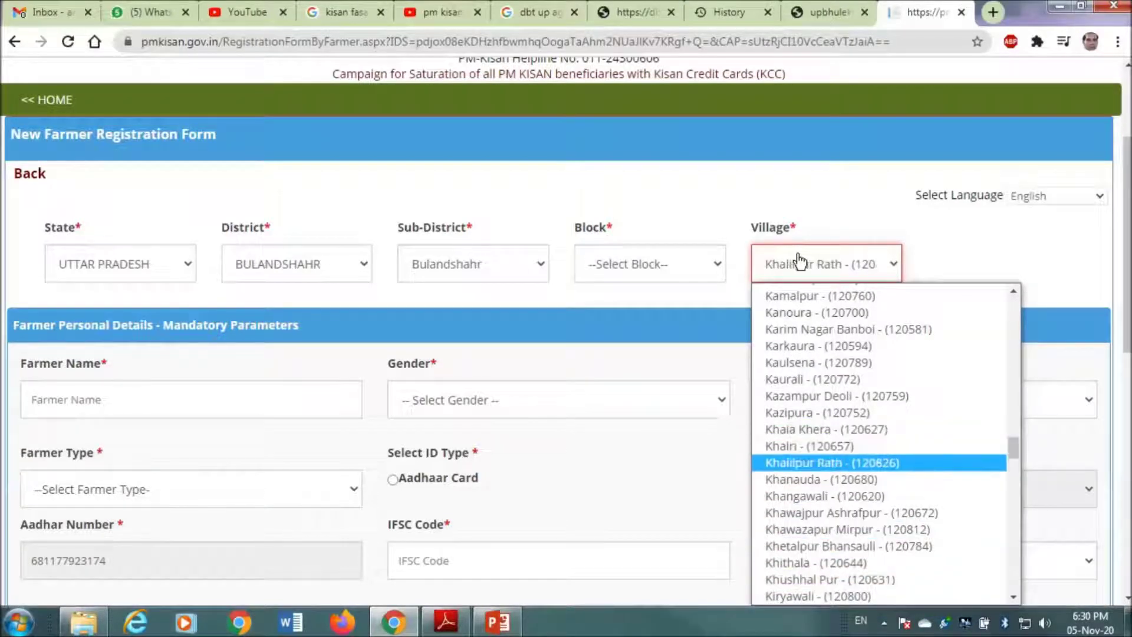
- Set the Block to SYANA
{"action": "left_click", "coordinate": [630, 267]}
{"action": "left_click", "coordinate": [645, 270]}
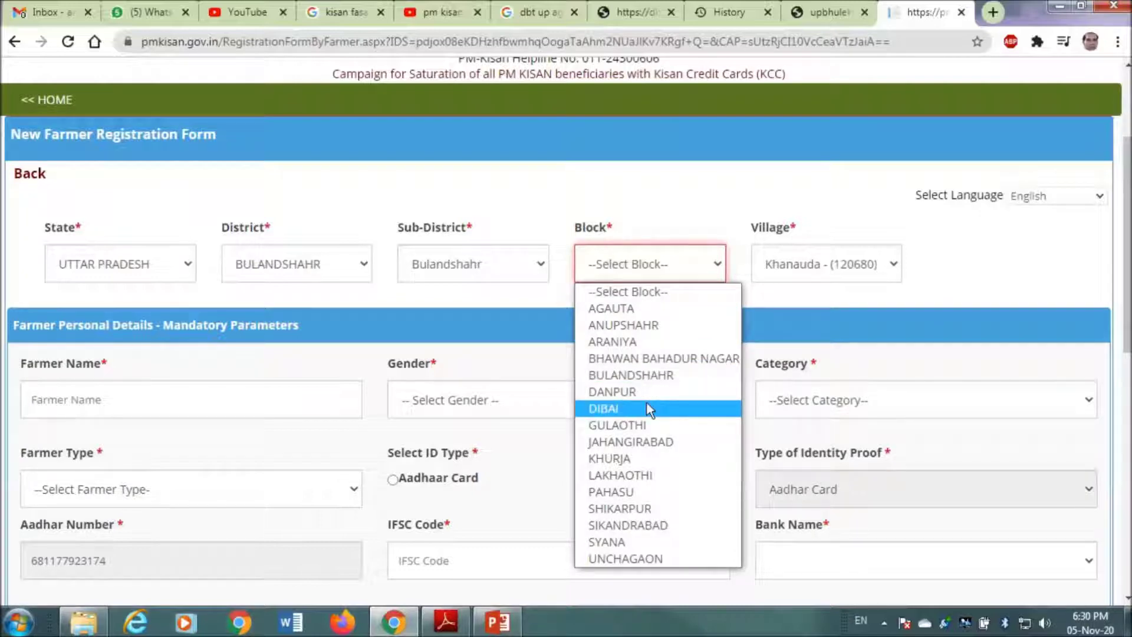
{"action": "left_click", "coordinate": [638, 541]}
- Search 'khan' in the Village list and settle on Kota - (120640)
{"action": "left_click", "coordinate": [844, 263]}
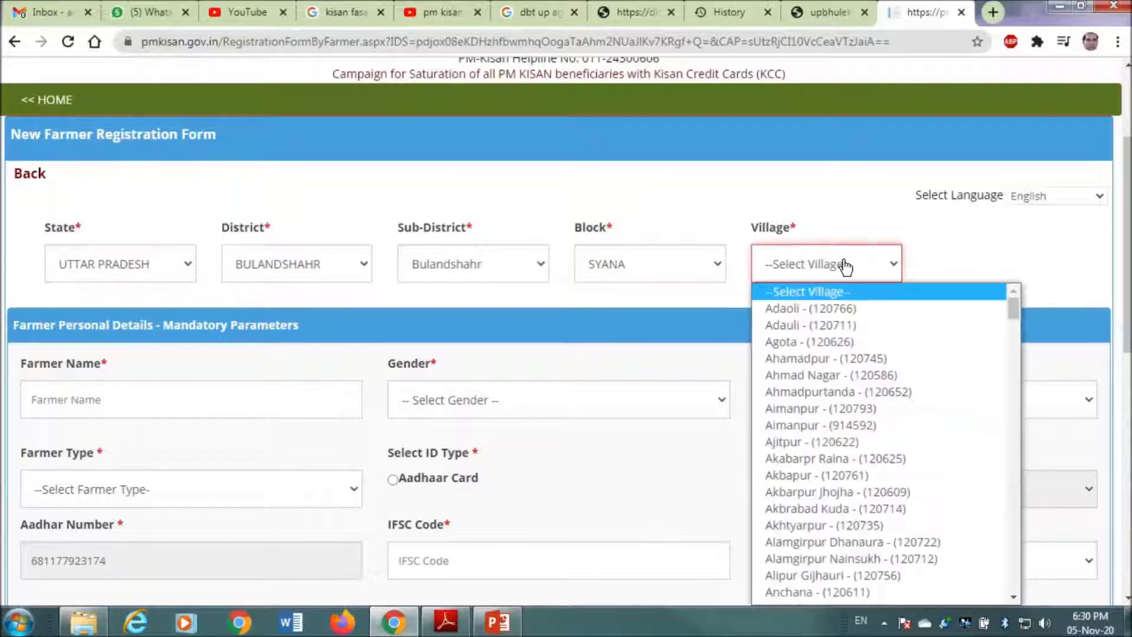
{"action": "type", "text": "khan"}
{"action": "key", "text": "Down"}
{"action": "key", "text": "Down"}
{"action": "key", "text": "Down"}
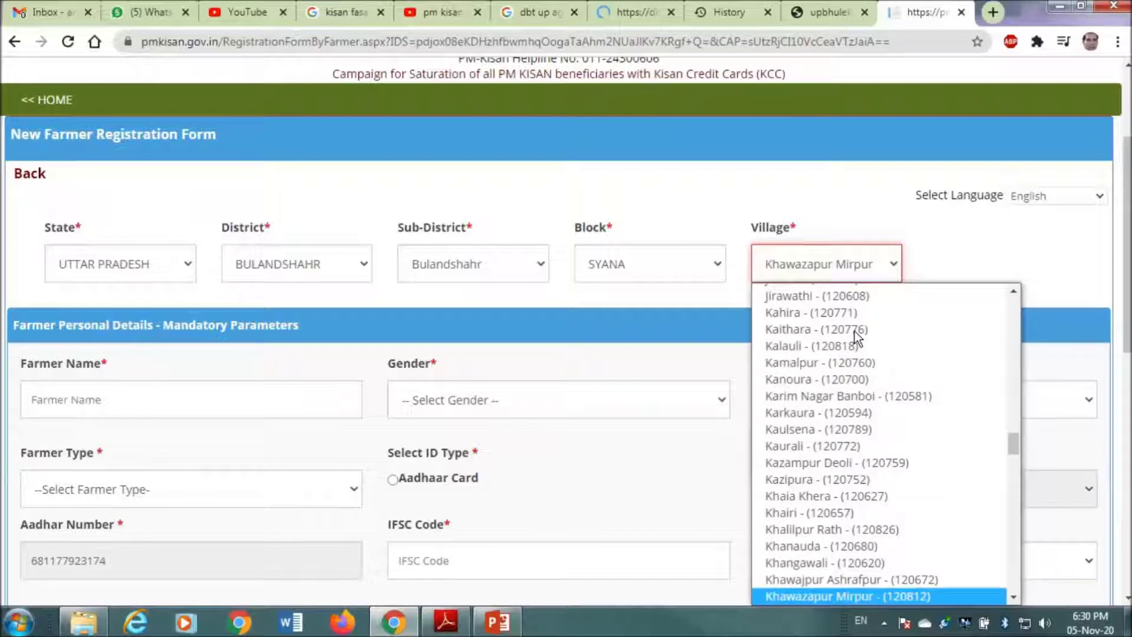
{"action": "key", "text": "Down"}
{"action": "key", "text": "Down"}
{"action": "key", "text": "Down"}
{"action": "key", "text": "Down"}
{"action": "key", "text": "Down"}
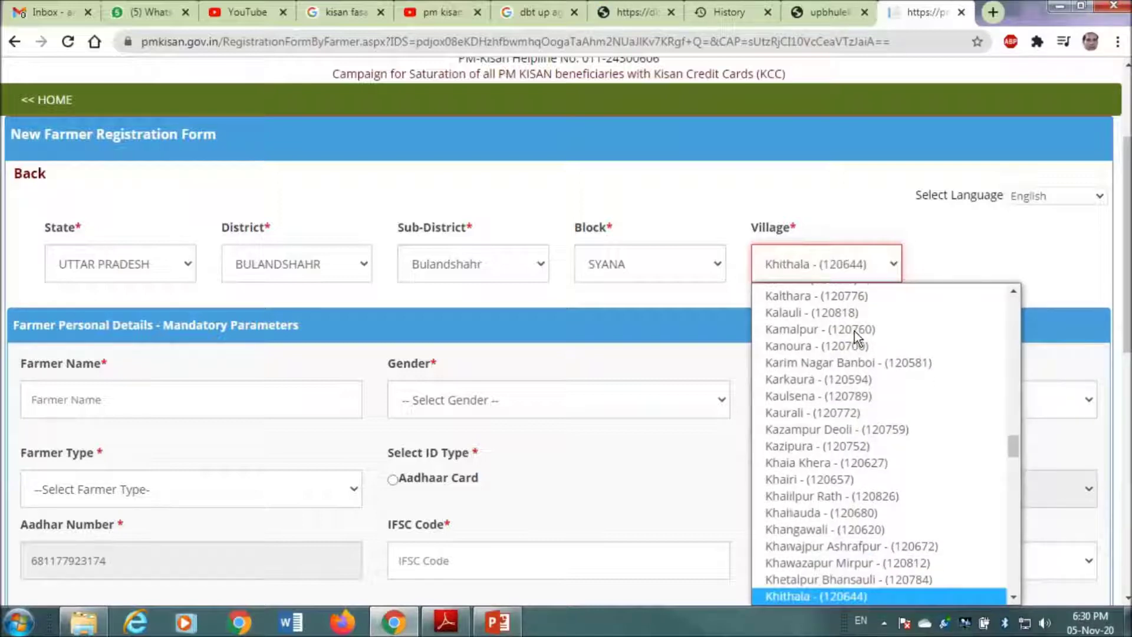
{"action": "key", "text": "Down"}
{"action": "key", "text": "Down"}
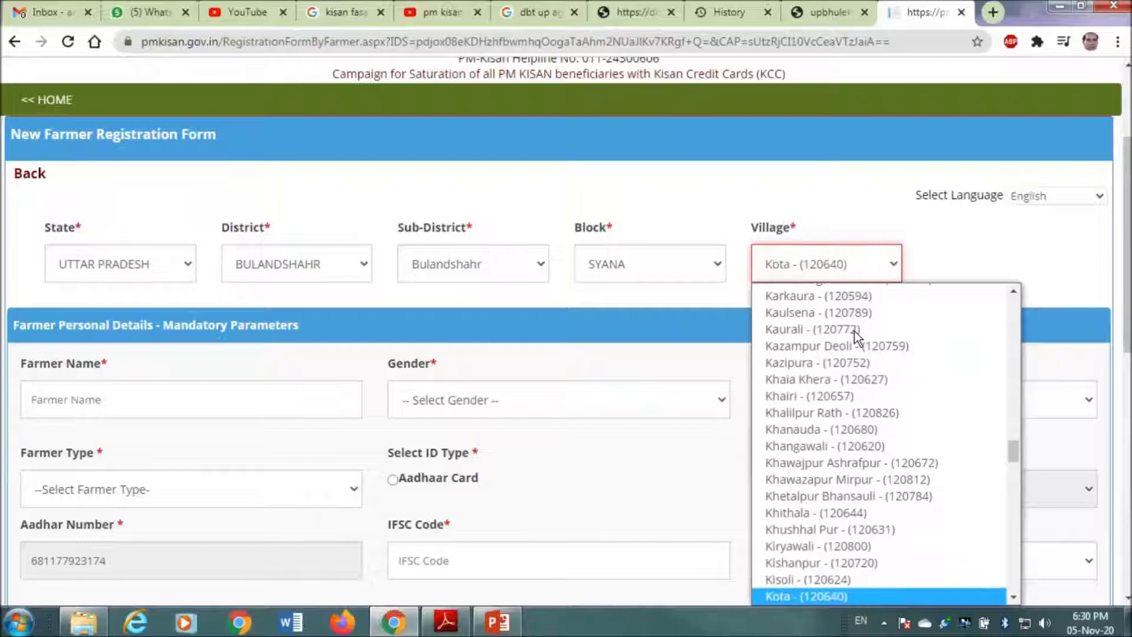
{"action": "key", "text": "Down"}
{"action": "key", "text": "Down"}
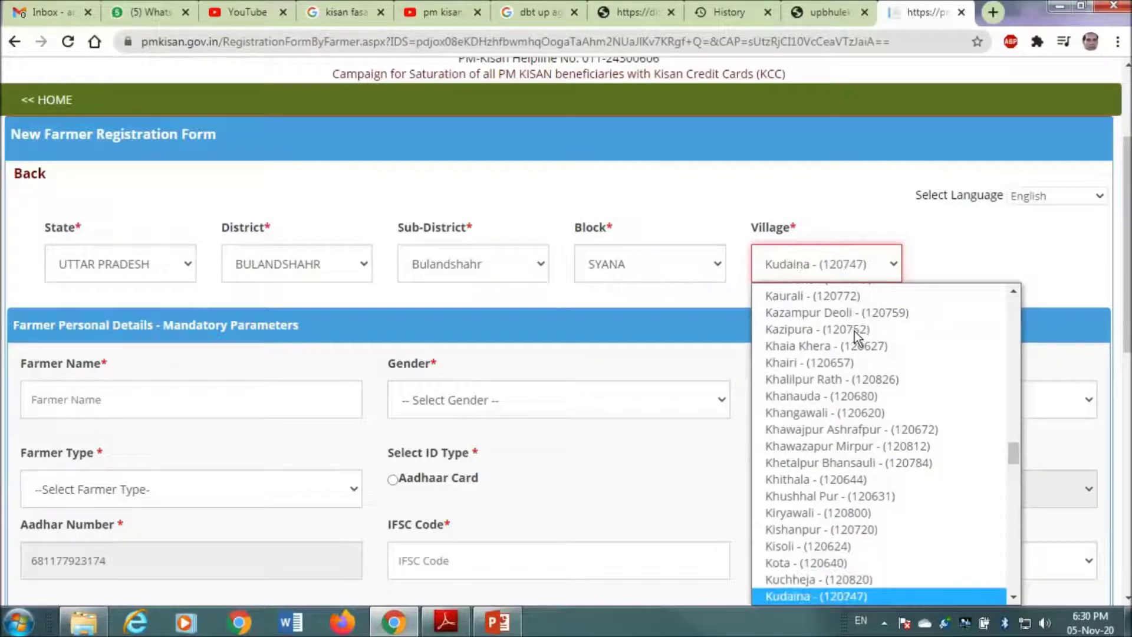
{"action": "key", "text": "Up"}
{"action": "key", "text": "Up"}
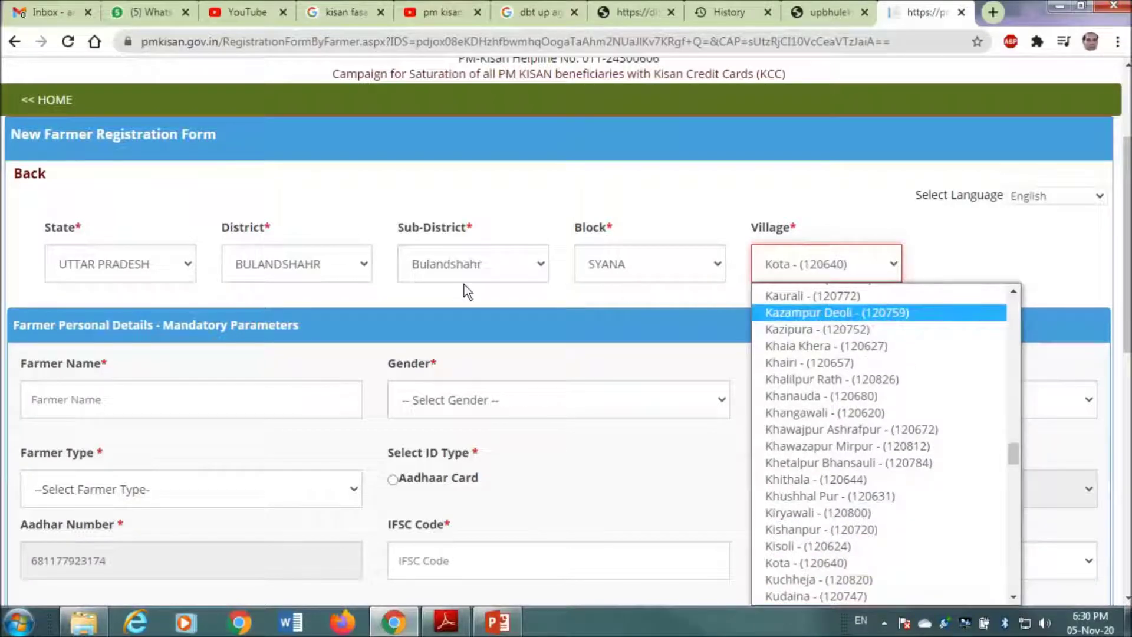
{"action": "left_click", "coordinate": [457, 264]}
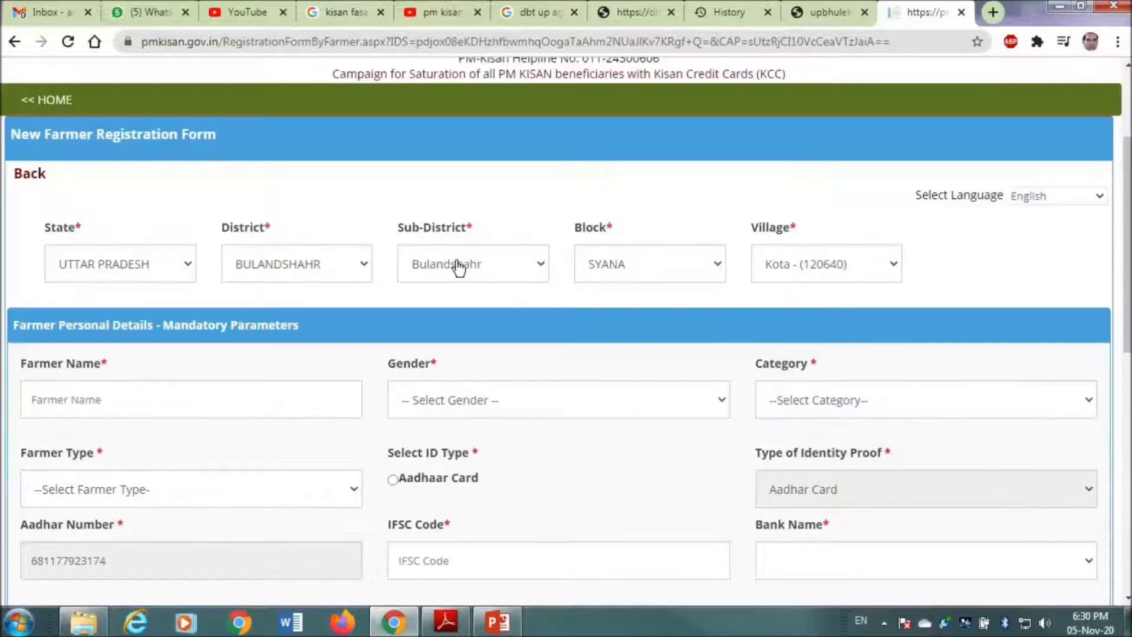
- Change the Sub-District to Siana, keeping Block SYANA
{"action": "left_click", "coordinate": [458, 265]}
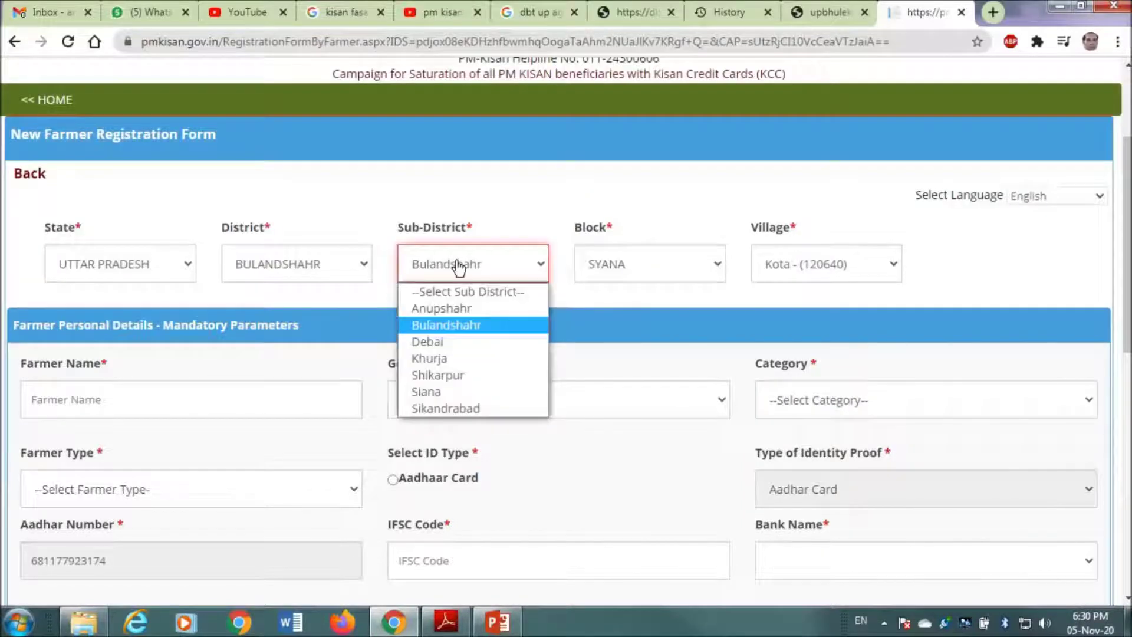
{"action": "left_click", "coordinate": [462, 392]}
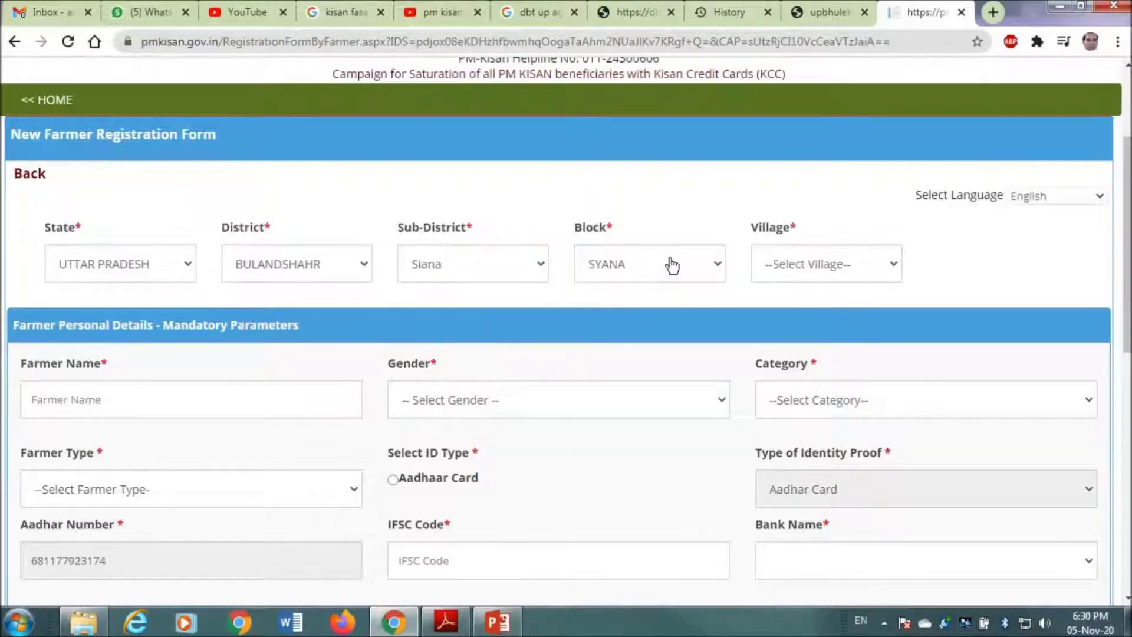
{"action": "left_click", "coordinate": [672, 264]}
{"action": "left_click", "coordinate": [671, 264]}
- Search 'khan' and set the Village to Khanpur Guntu - (120905)
{"action": "left_click", "coordinate": [826, 263]}
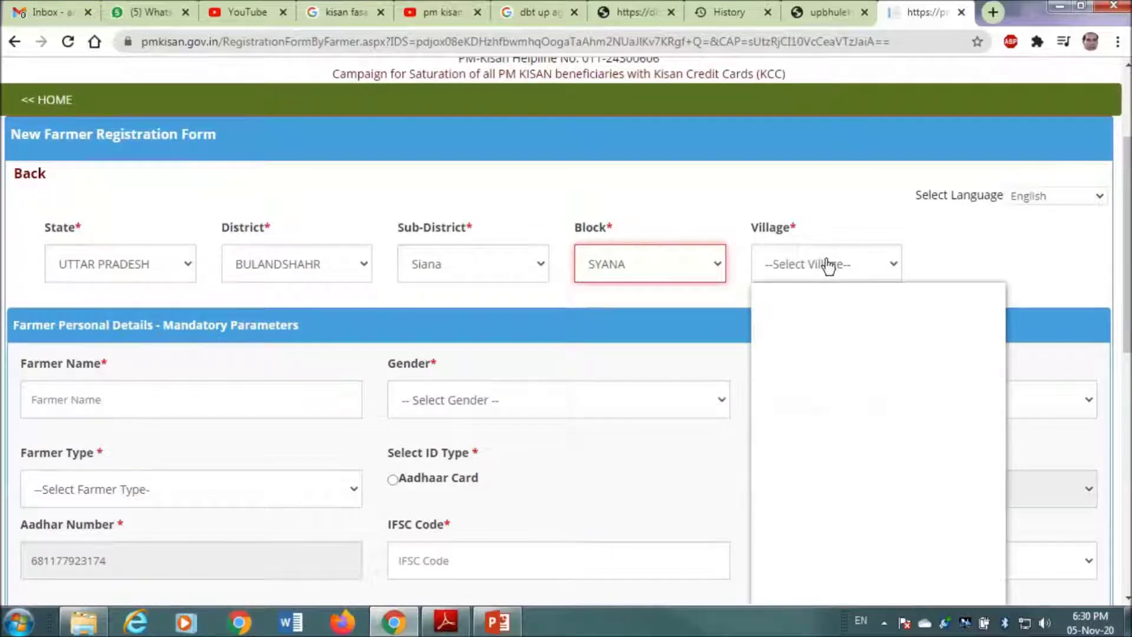
{"action": "type", "text": "khan"}
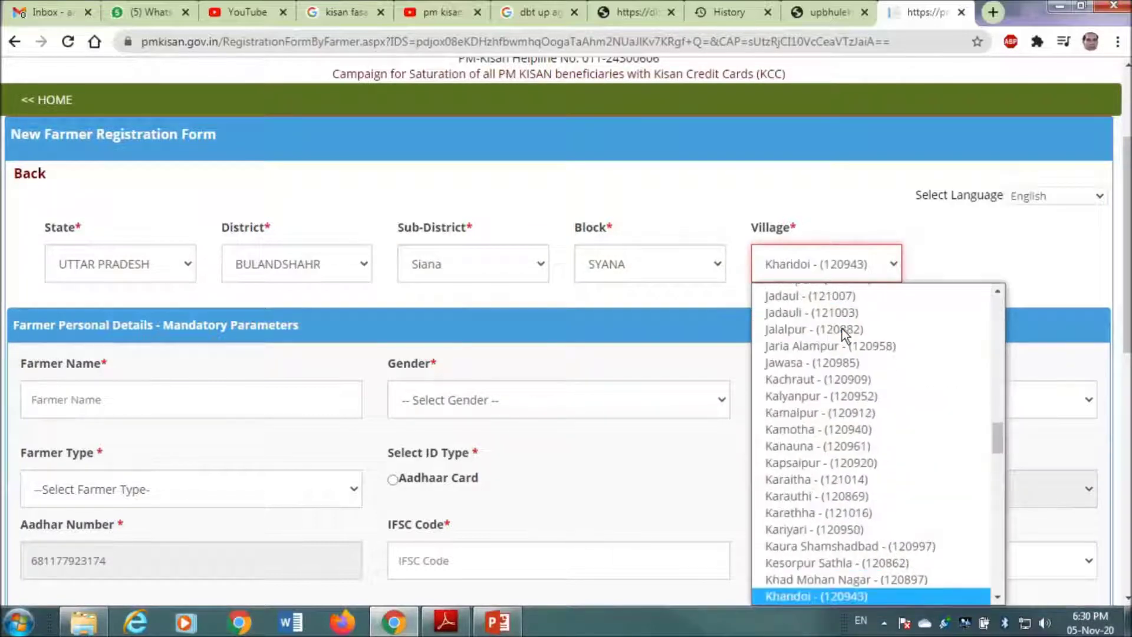
{"action": "key", "text": "Down"}
{"action": "key", "text": "Down"}
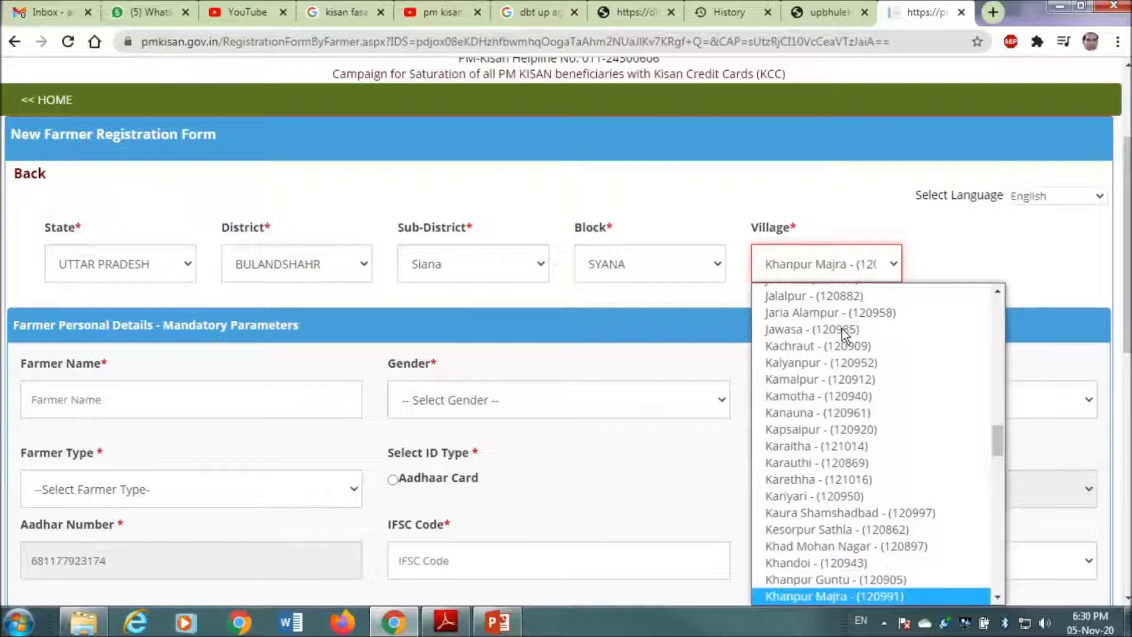
{"action": "key", "text": "Up"}
{"action": "key", "text": "Return"}
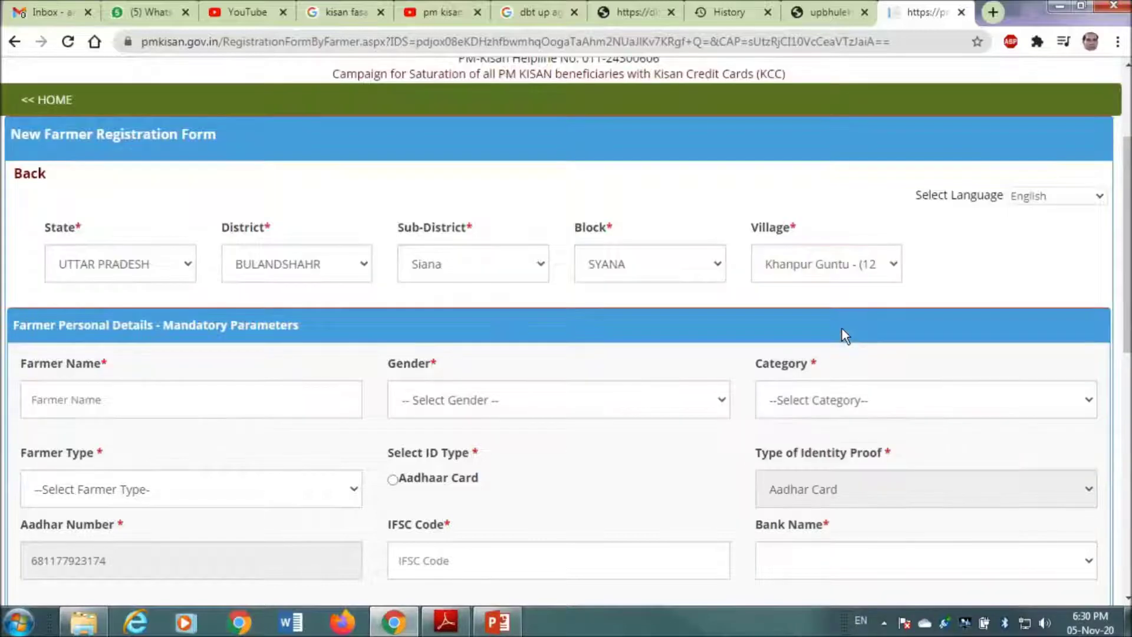
- Enter the farmer's first name and surname, and set Gender to Male
{"action": "left_click", "coordinate": [213, 400]}
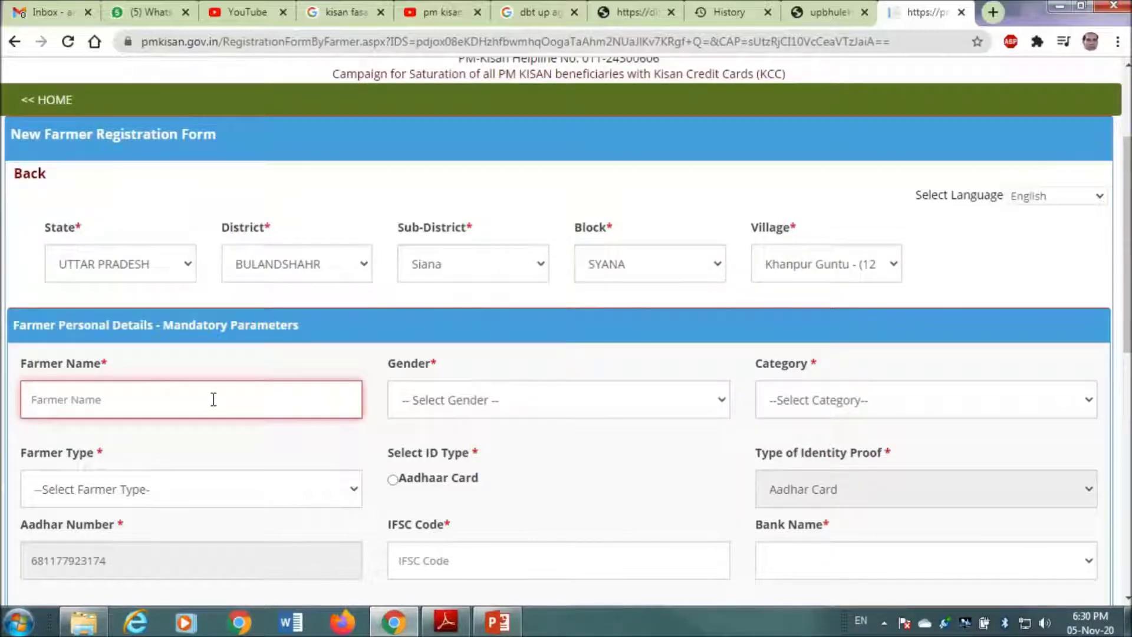
{"action": "key", "text": "Tab"}
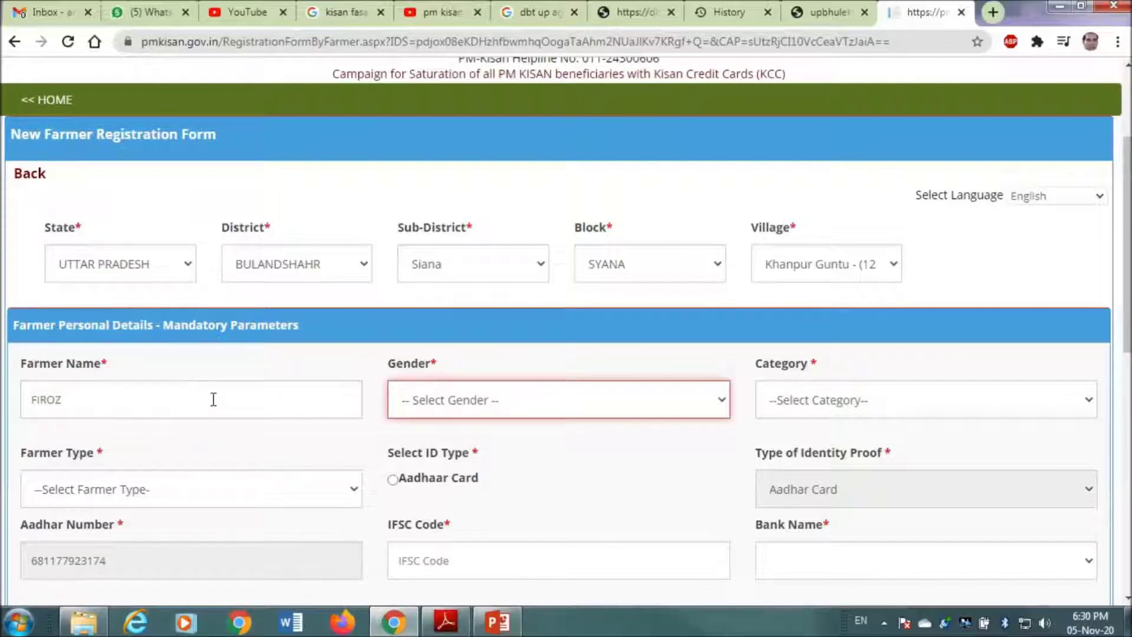
{"action": "left_click", "coordinate": [213, 399]}
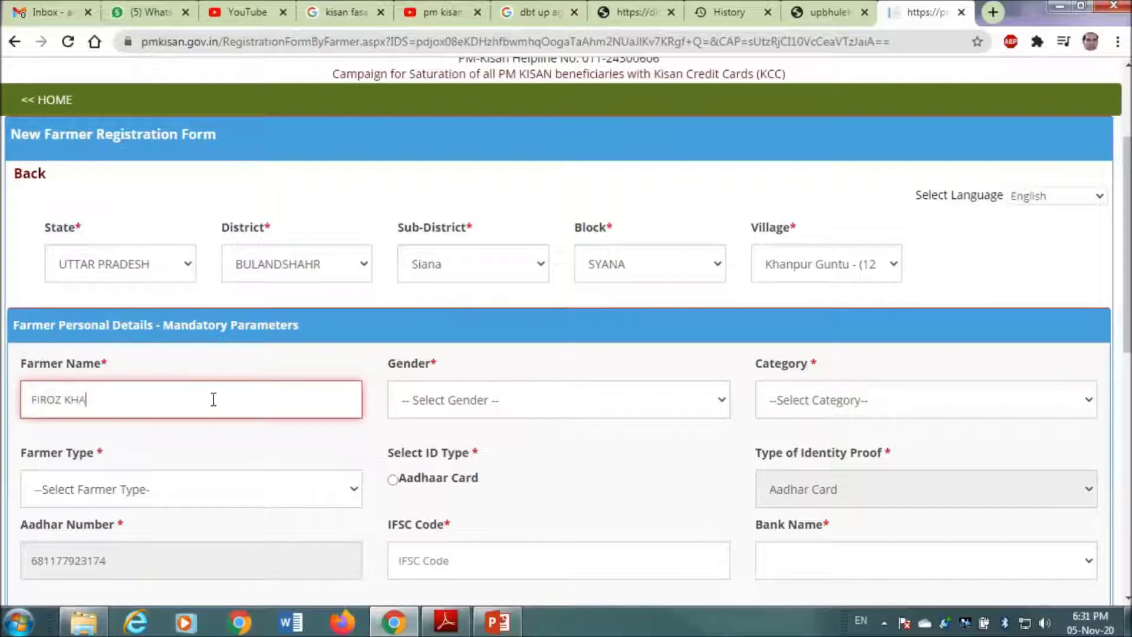
{"action": "left_click", "coordinate": [459, 412]}
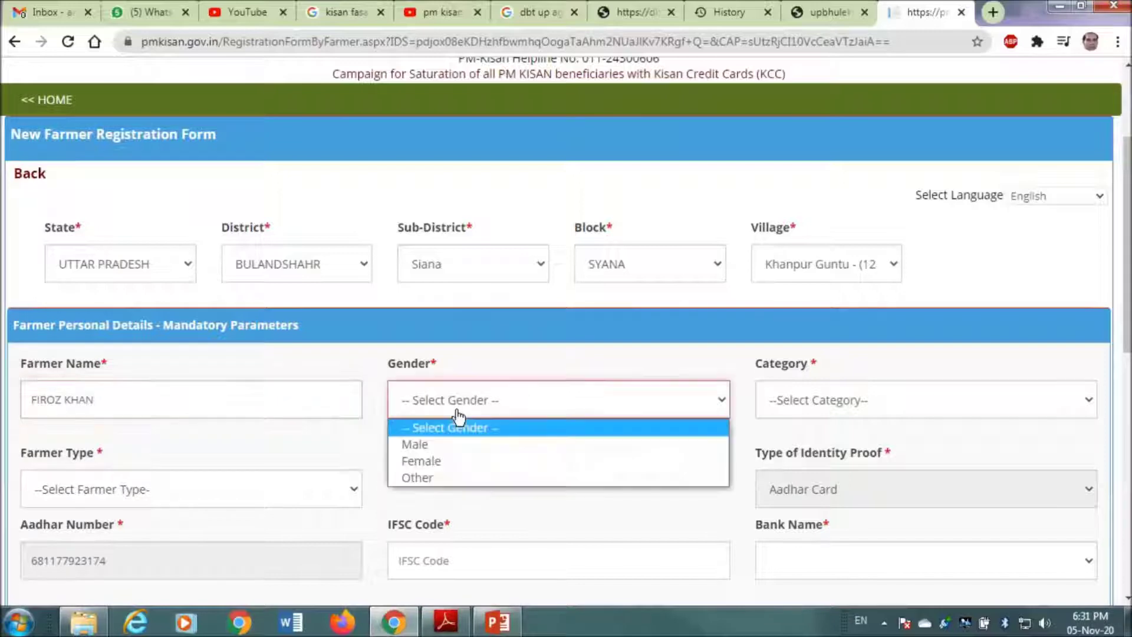
{"action": "left_click", "coordinate": [442, 445]}
- Set Category General/Others, Farmer Type Small (1-2Ha) and ID type Aadhaar Card
{"action": "left_click", "coordinate": [854, 410]}
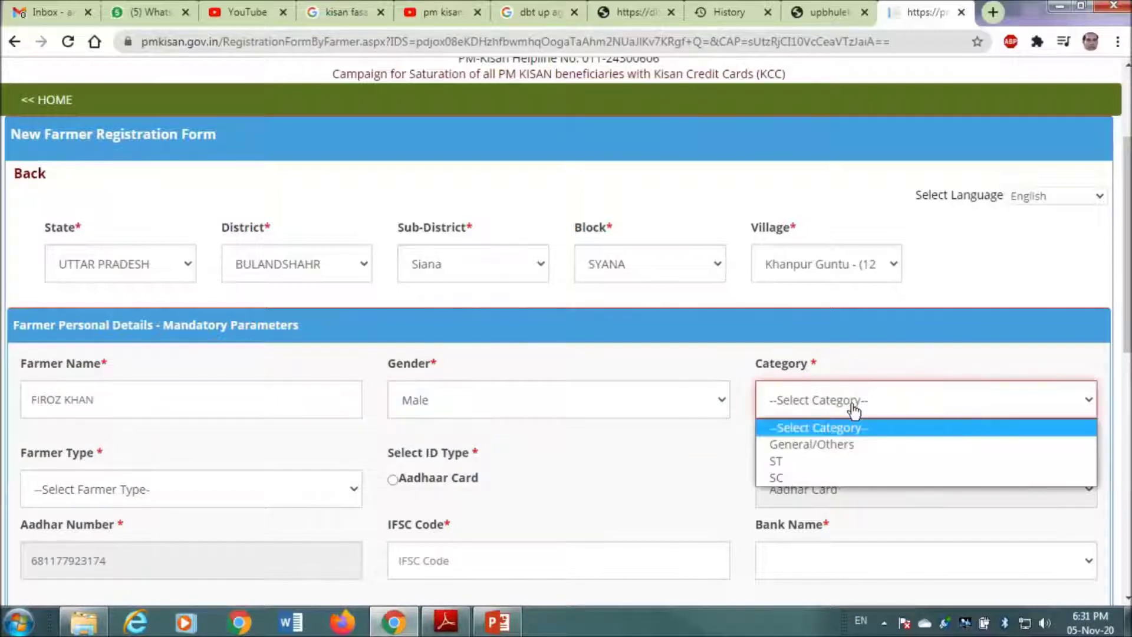
{"action": "left_click", "coordinate": [832, 448]}
{"action": "scroll", "coordinate": [323, 406], "scroll_direction": "down", "scroll_amount": 3}
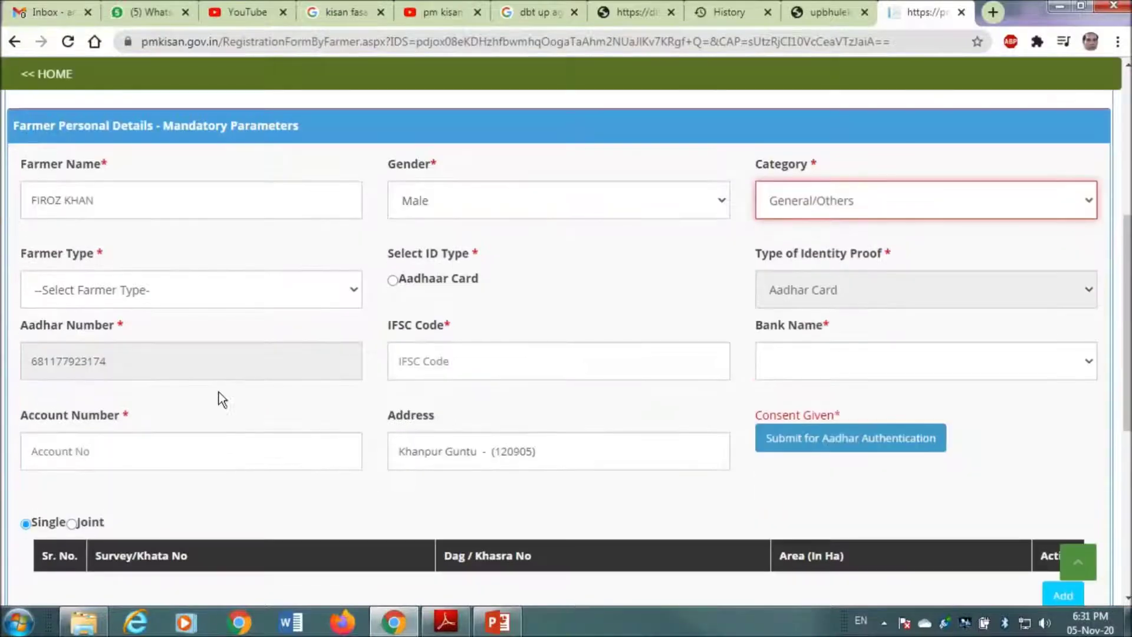
{"action": "left_click", "coordinate": [139, 291]}
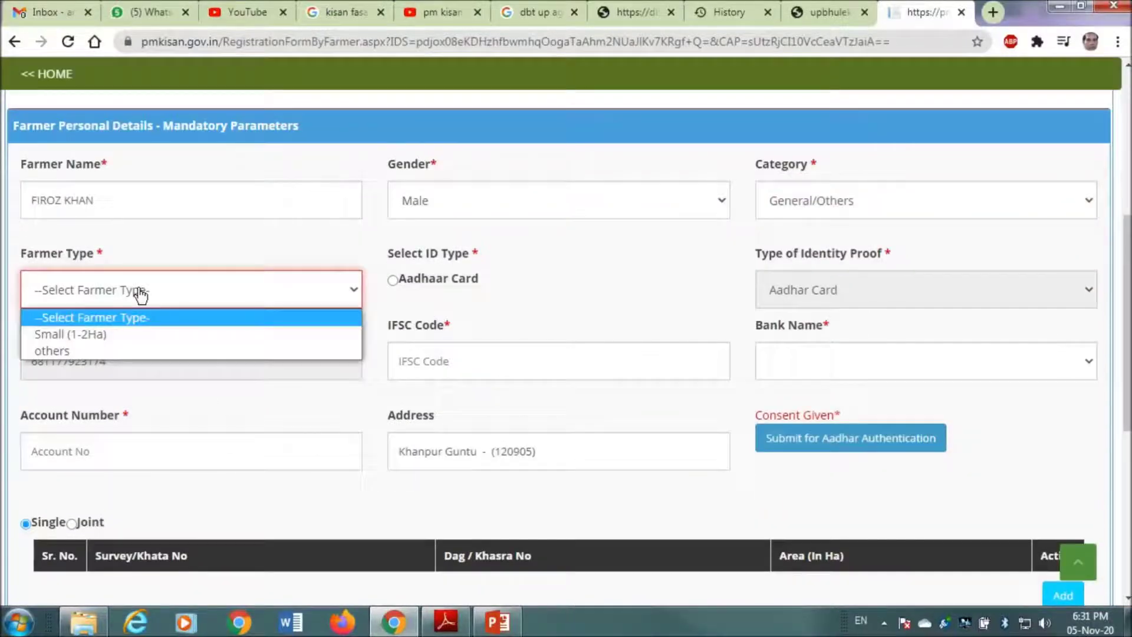
{"action": "left_click", "coordinate": [139, 337]}
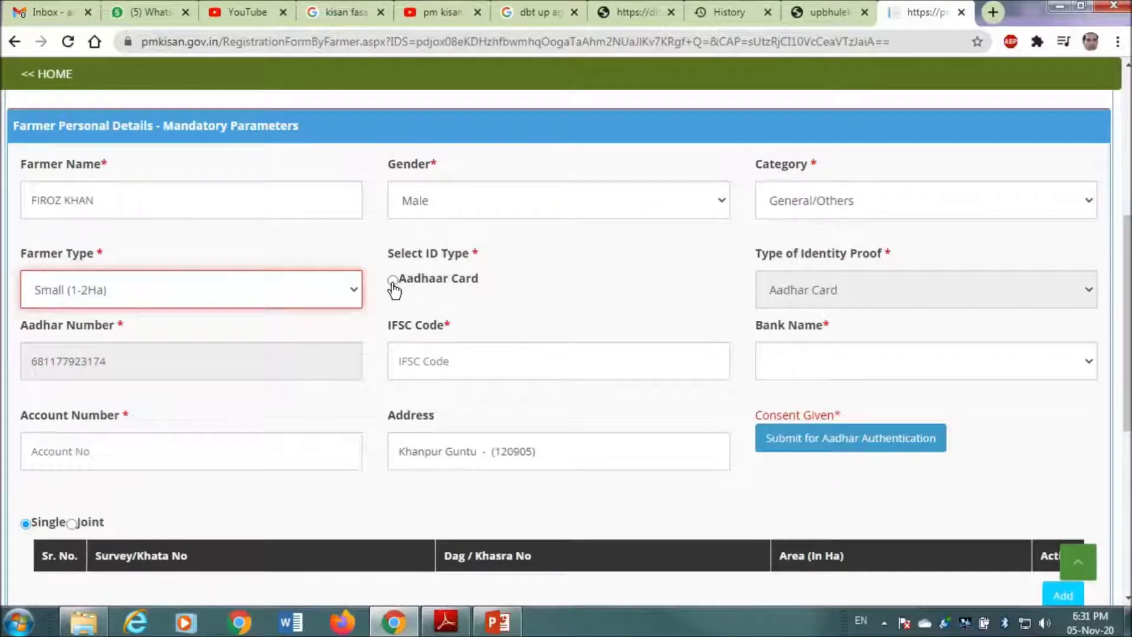
{"action": "left_click", "coordinate": [393, 283]}
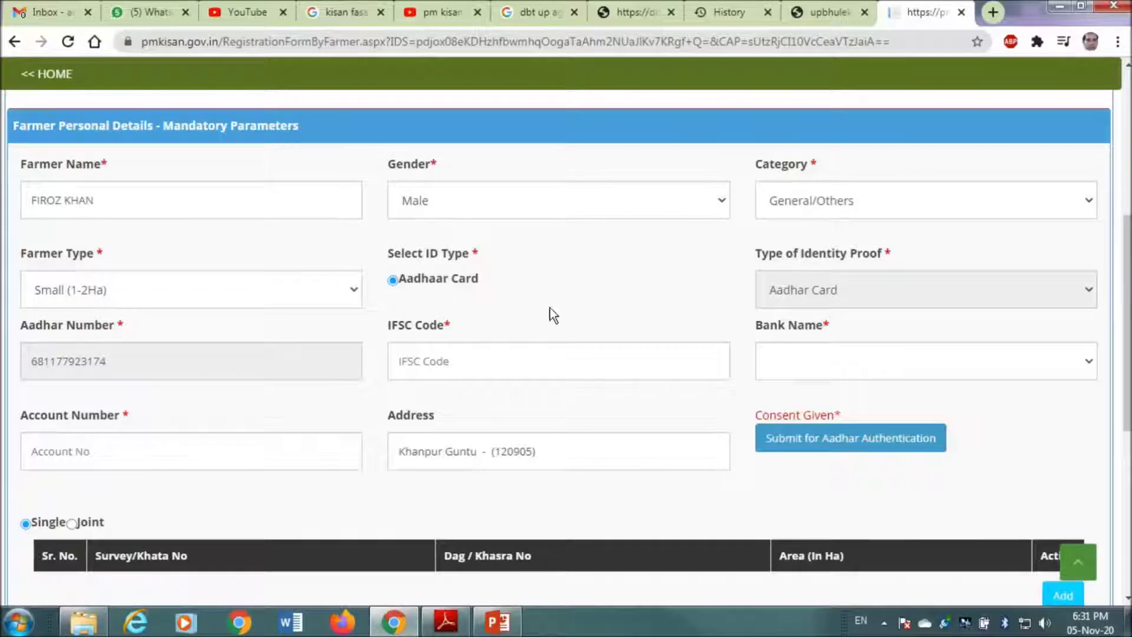
{"action": "left_click", "coordinate": [519, 362]}
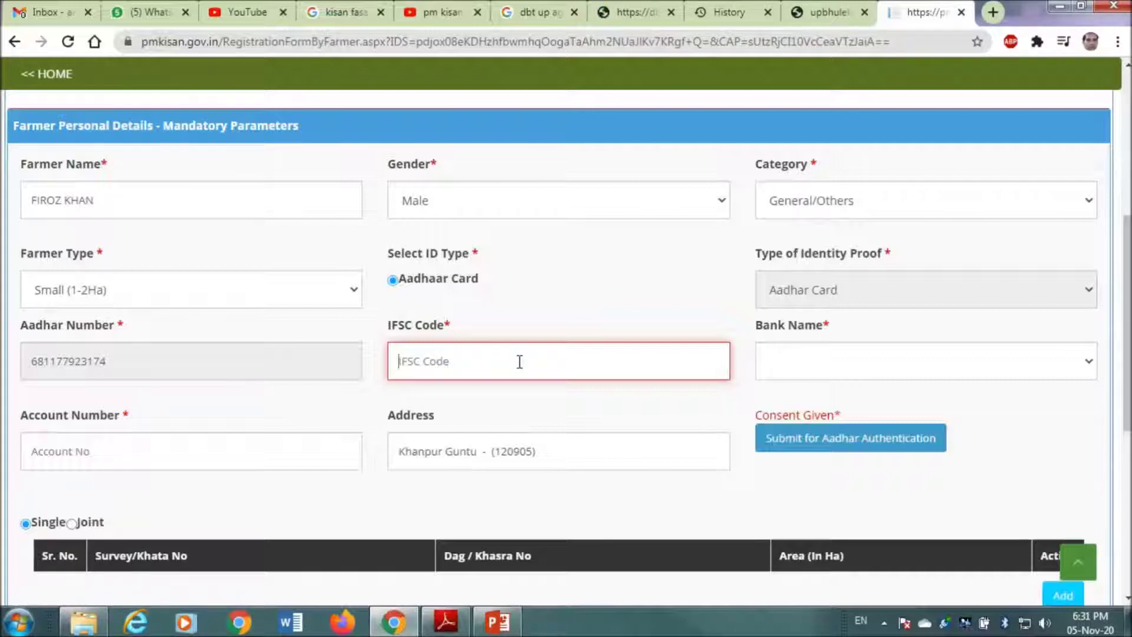
- Enter IFSC SBIN0010440 and choose STATE BANK OF INDIA as the bank
{"action": "type", "text": "SBIN0010440"}
{"action": "left_click", "coordinate": [783, 376]}
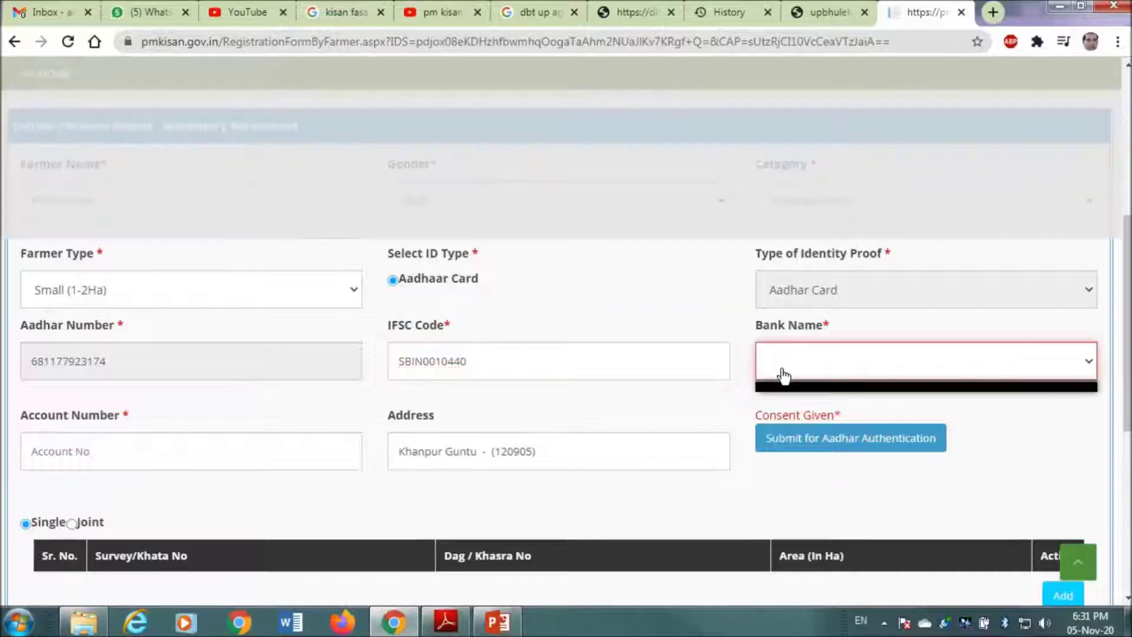
{"action": "left_click", "coordinate": [810, 367]}
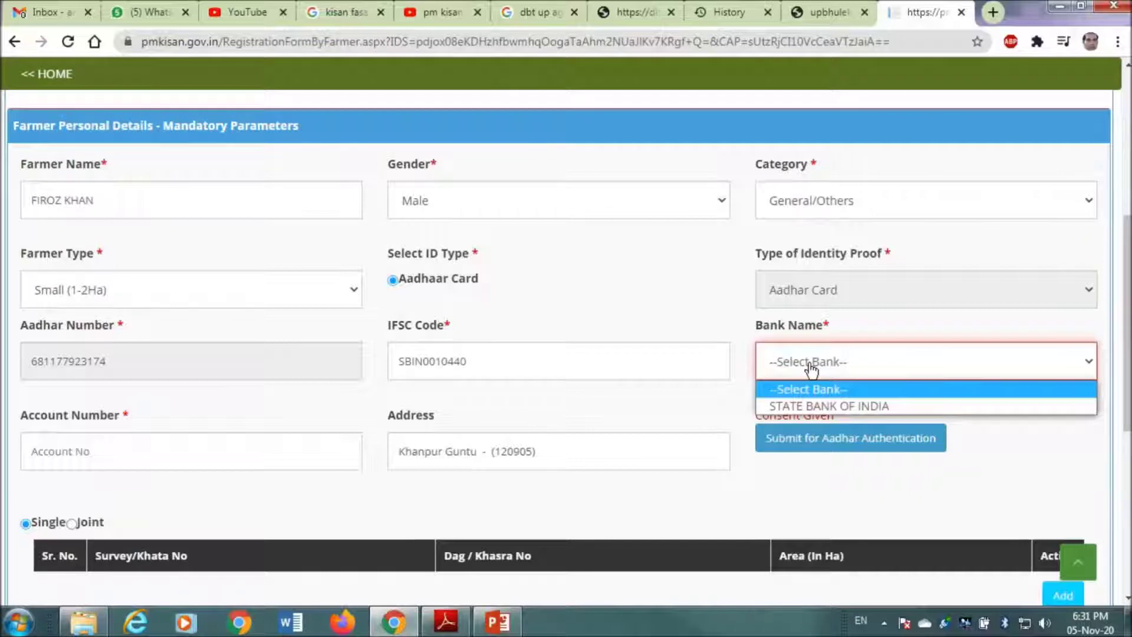
{"action": "left_click", "coordinate": [814, 407]}
- Enter the farmer's bank account number
{"action": "scroll", "coordinate": [273, 312], "scroll_direction": "down", "scroll_amount": 3}
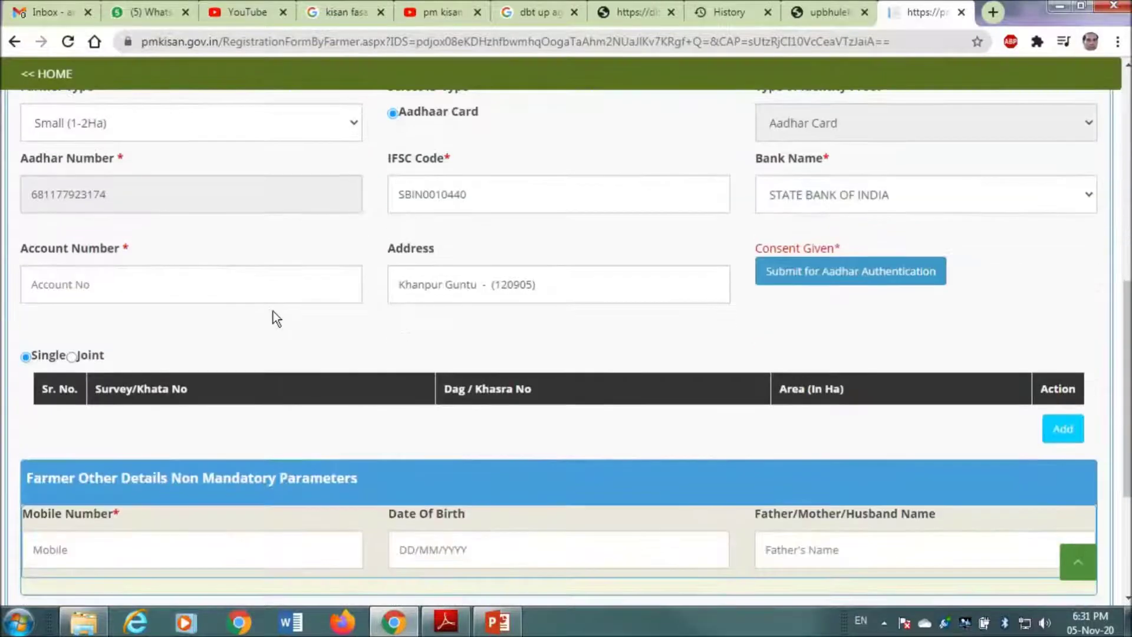
{"action": "left_click", "coordinate": [278, 288]}
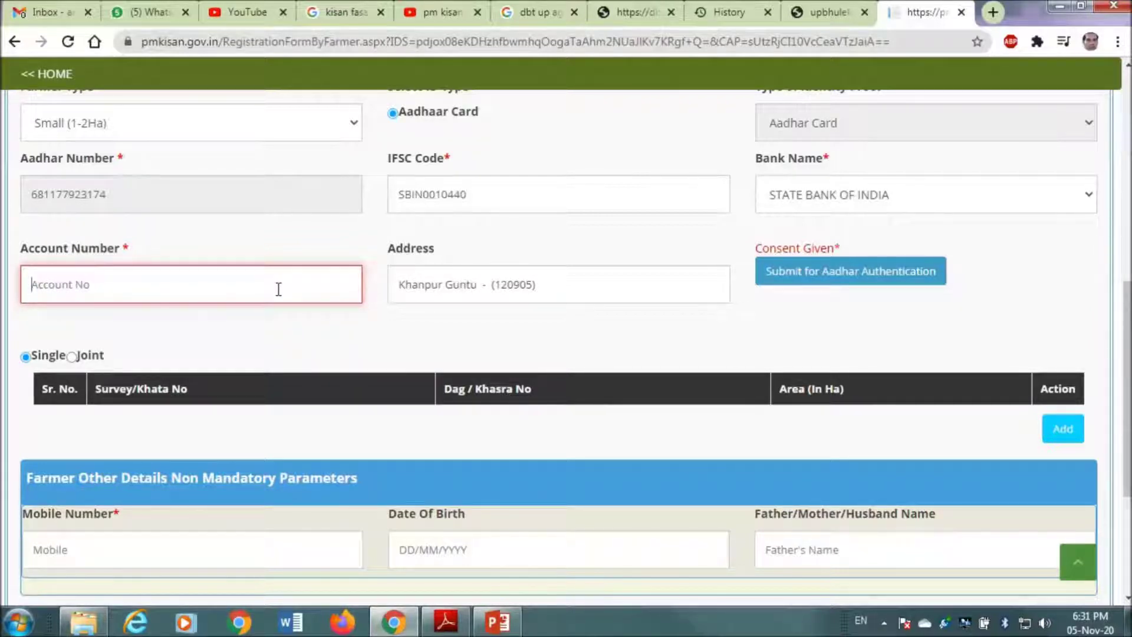
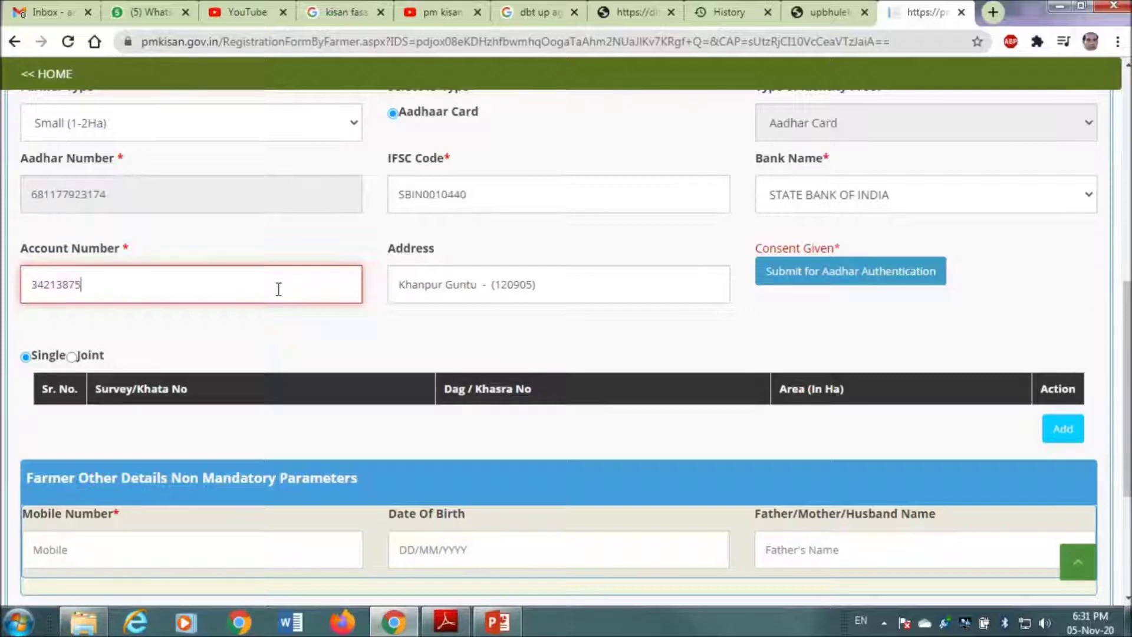
- Submit the Aadhaar number for authentication
{"action": "left_click", "coordinate": [877, 282]}
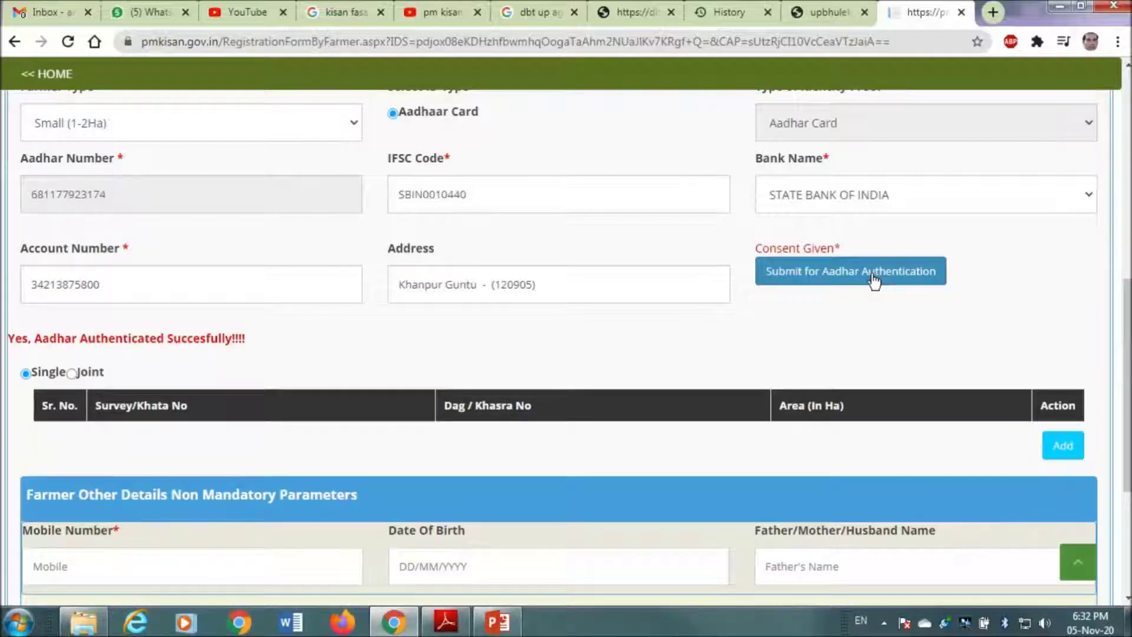
{"action": "scroll", "coordinate": [280, 359], "scroll_direction": "down", "scroll_amount": 2}
{"action": "scroll", "coordinate": [278, 356], "scroll_direction": "down", "scroll_amount": 1}
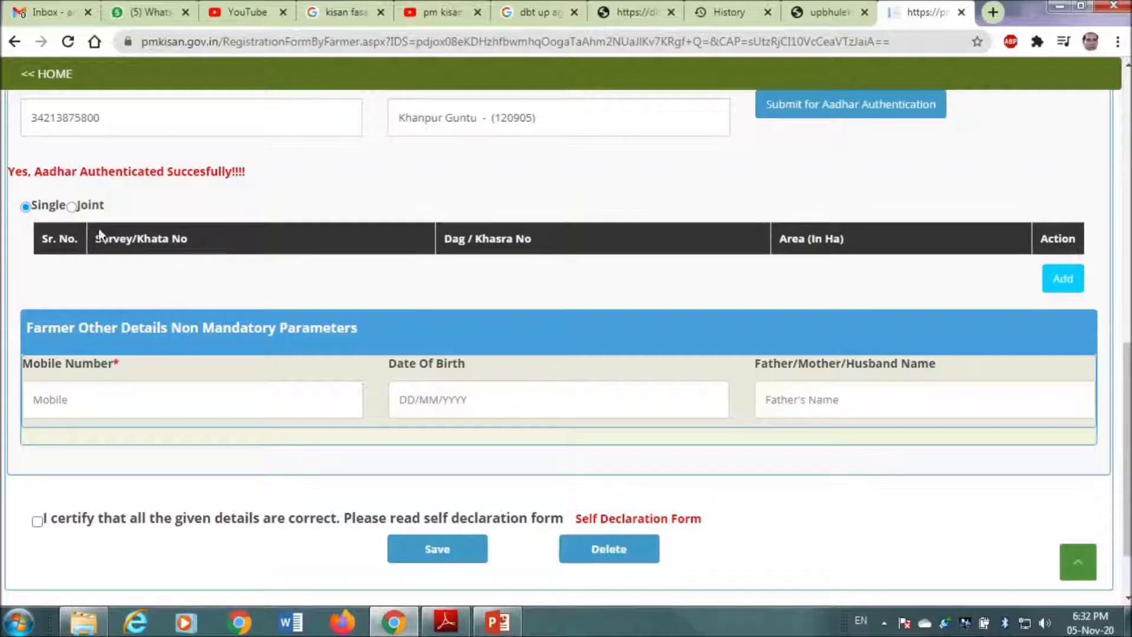
- Open Add Land Detail and bring up the 00531.pdf land record
{"action": "left_click", "coordinate": [1067, 283]}
{"action": "left_click", "coordinate": [131, 380]}
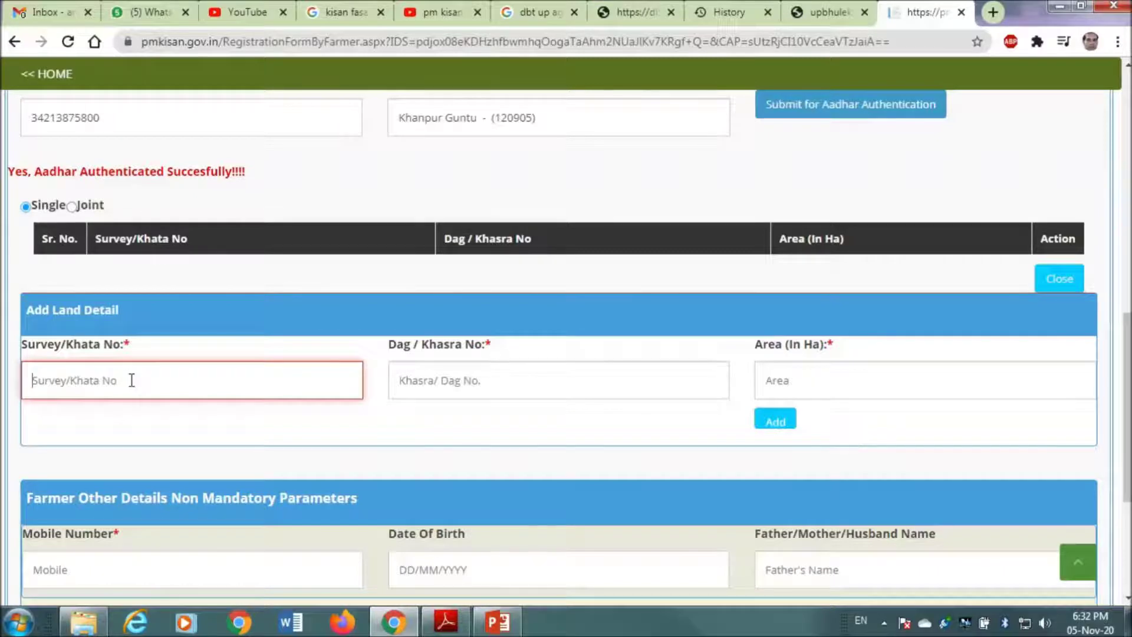
{"action": "left_click", "coordinate": [447, 622]}
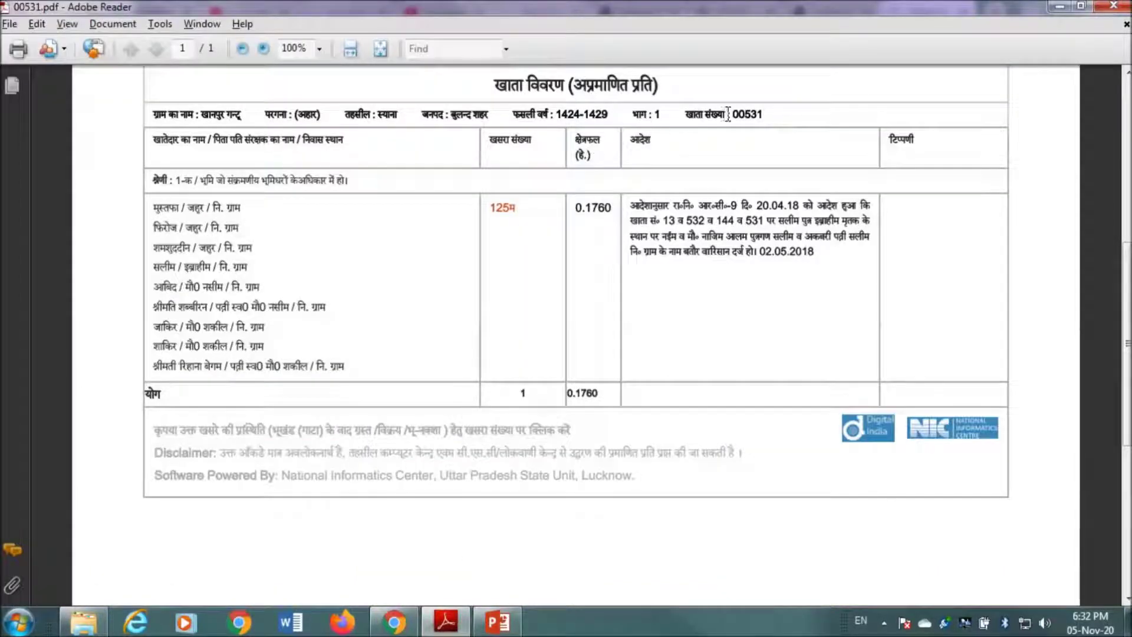
- Read khata number 00531 from the PDF and enter it in Survey/Khata No
{"action": "triple_click", "coordinate": [790, 133]}
{"action": "left_click_drag", "start_coordinate": [764, 115], "coordinate": [732, 115]}
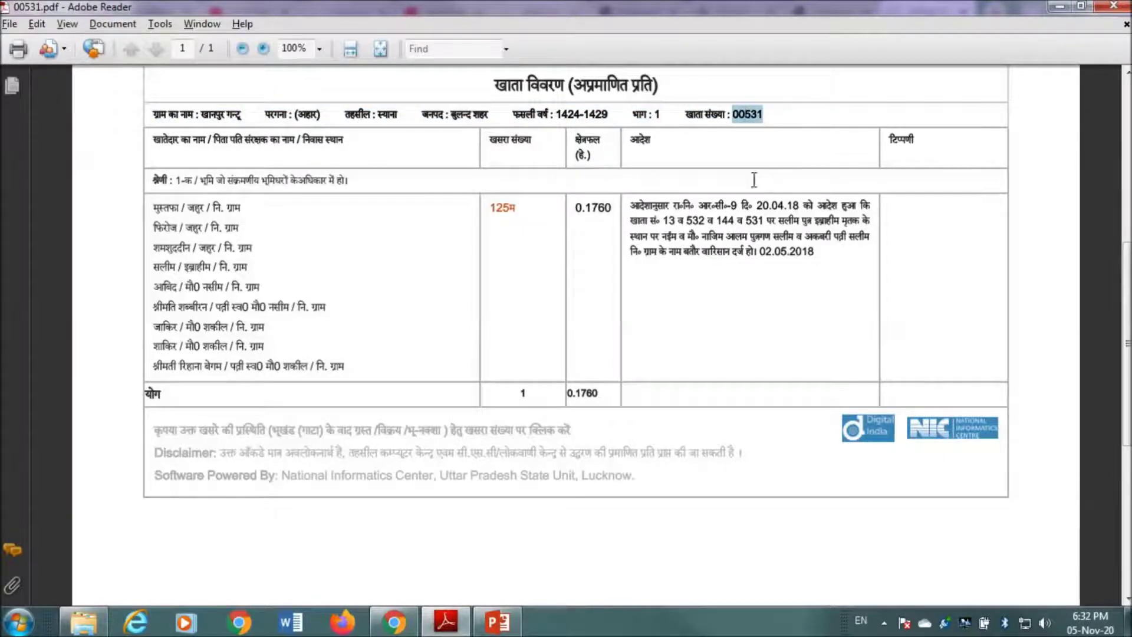
{"action": "left_click", "coordinate": [411, 628]}
{"action": "left_click", "coordinate": [207, 381]}
{"action": "type", "text": "00531"}
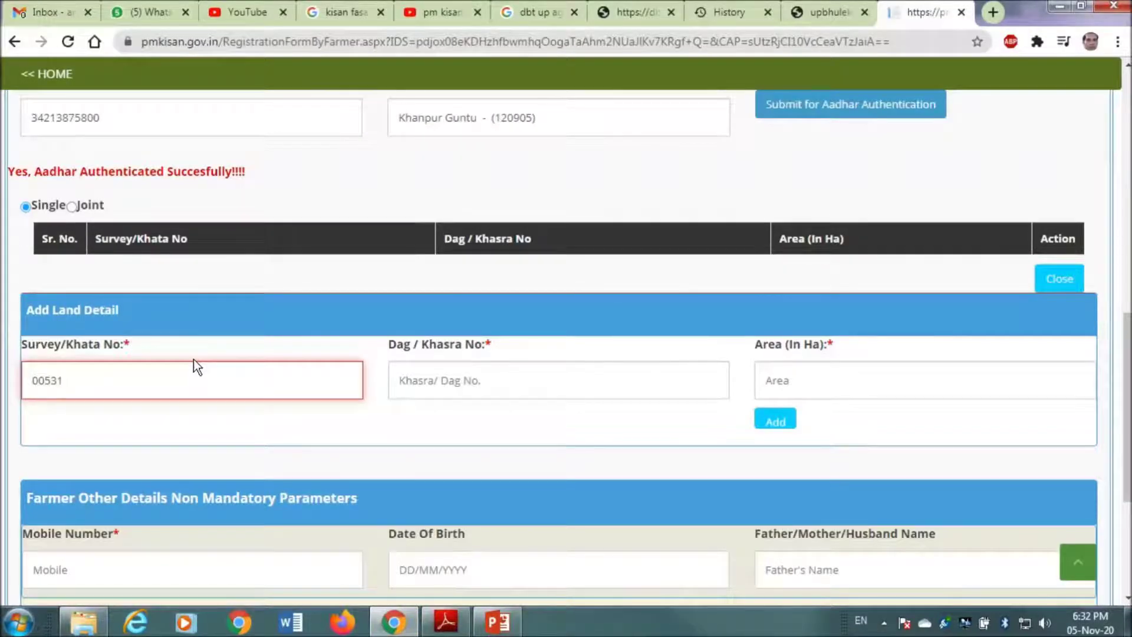
- Enter Dag/Khasra No 125M, read from the land record PDF
{"action": "left_click", "coordinate": [480, 382]}
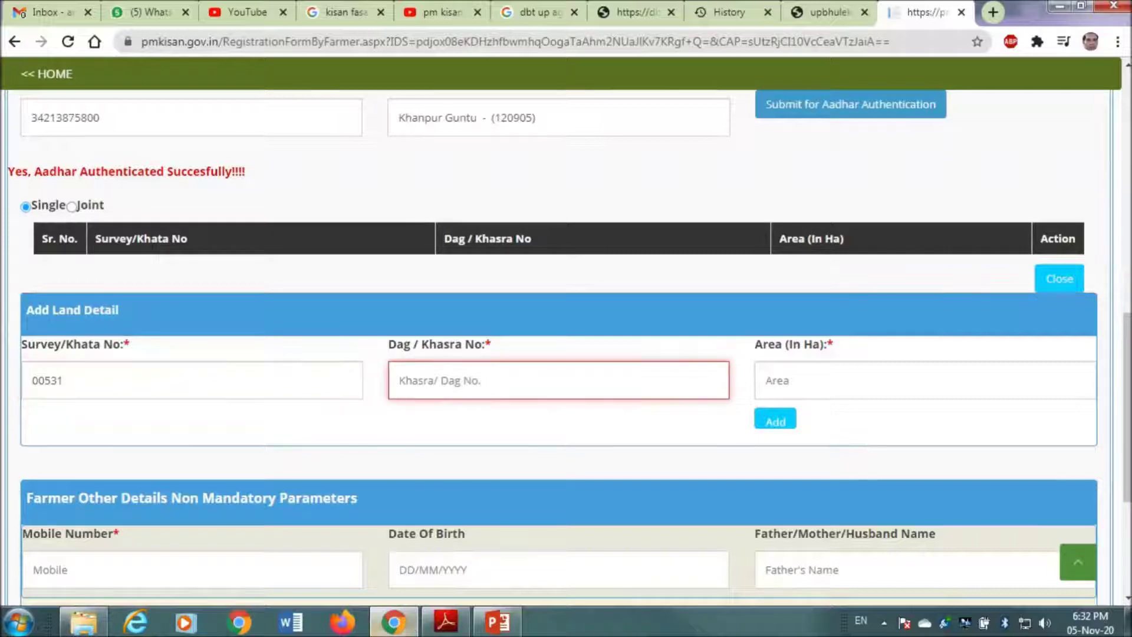
{"action": "left_click", "coordinate": [446, 622]}
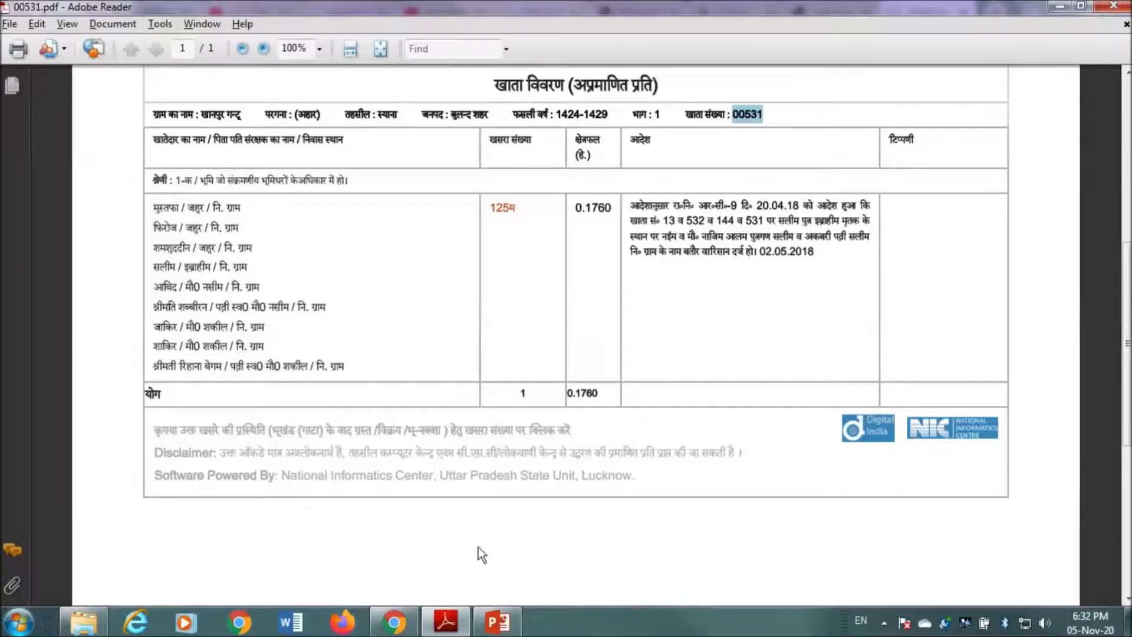
{"action": "left_click", "coordinate": [394, 622]}
{"action": "type", "text": "125M"}
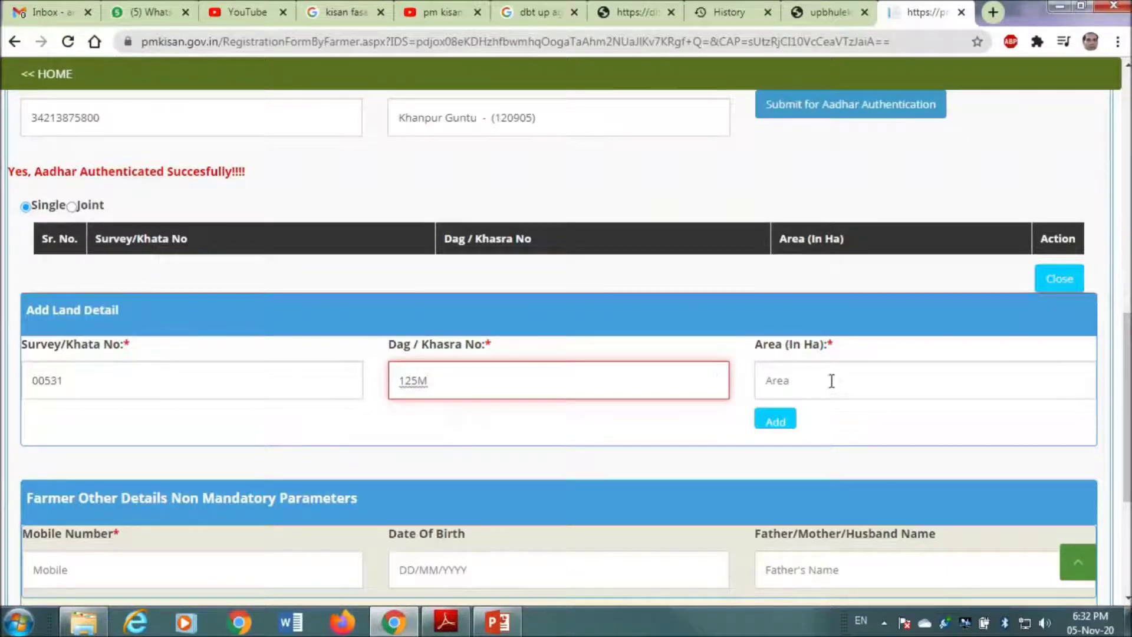
- Enter area 0.1760 ha and add the land row with khata 00531 to the table
{"action": "key", "text": "alt+Tab"}
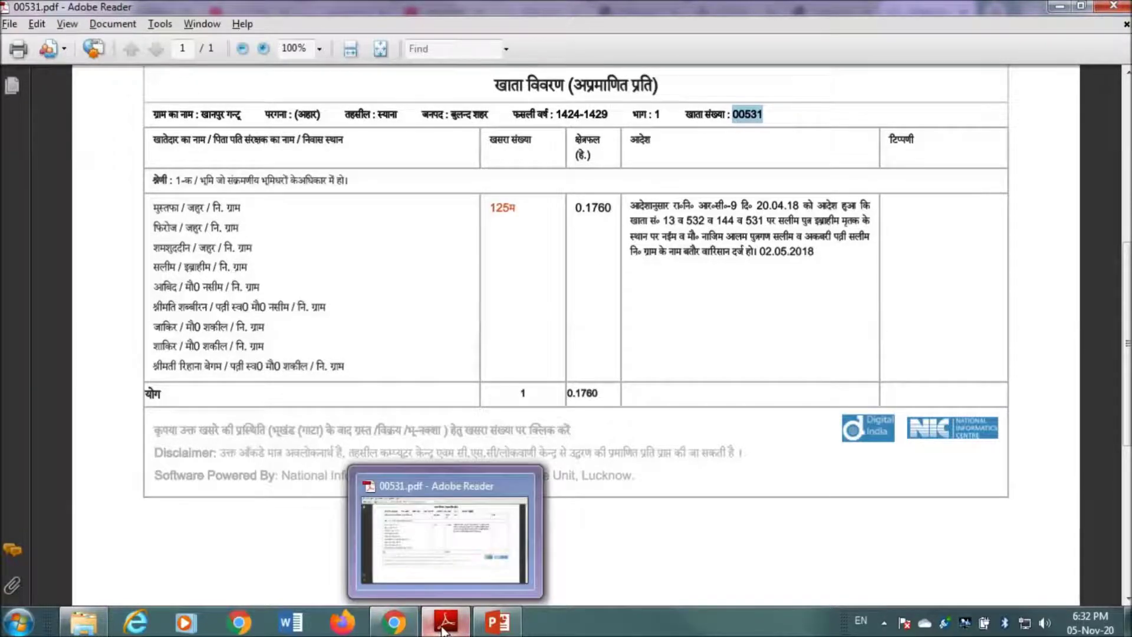
{"action": "left_click", "coordinate": [394, 623]}
{"action": "left_click", "coordinate": [791, 385]}
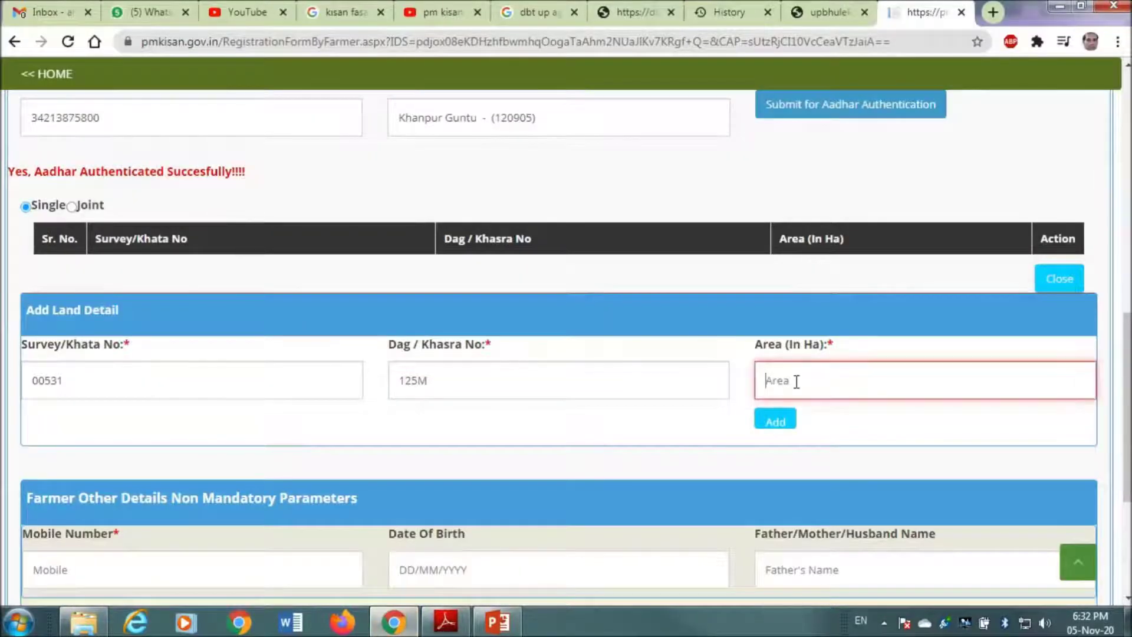
{"action": "type", "text": ".1"}
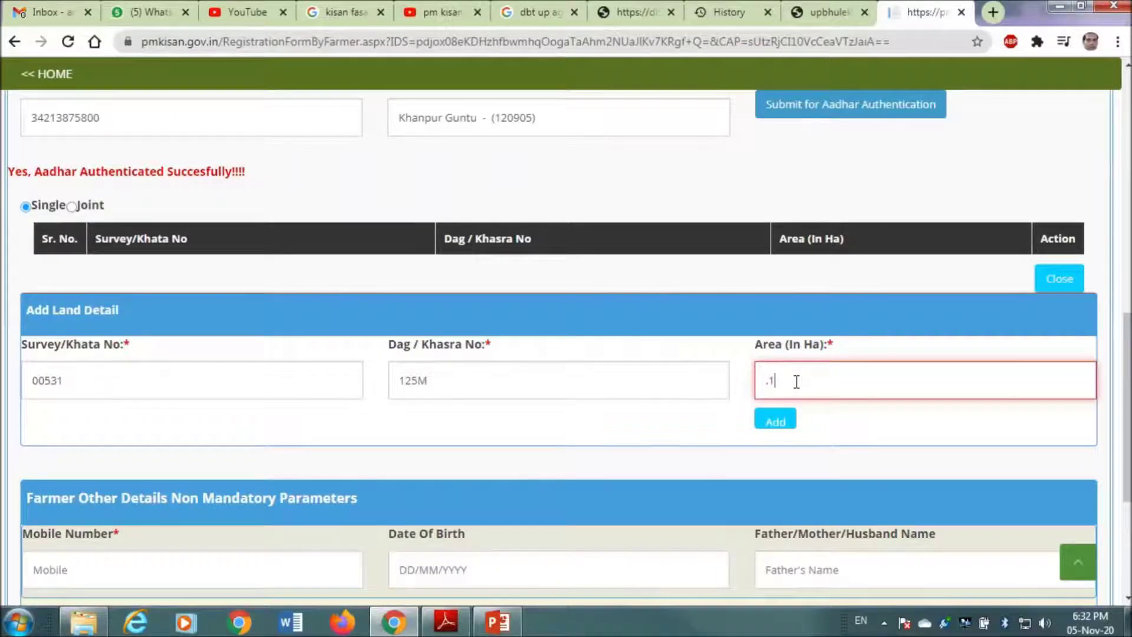
{"action": "type", "text": "760"}
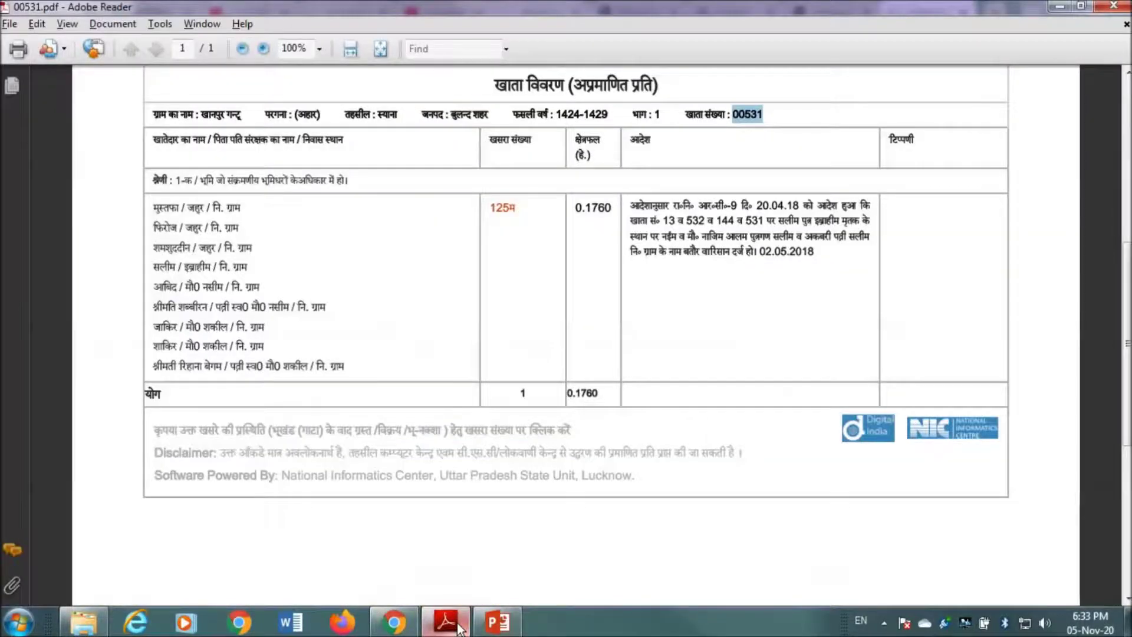
{"action": "left_click", "coordinate": [460, 628]}
{"action": "left_click", "coordinate": [460, 627]}
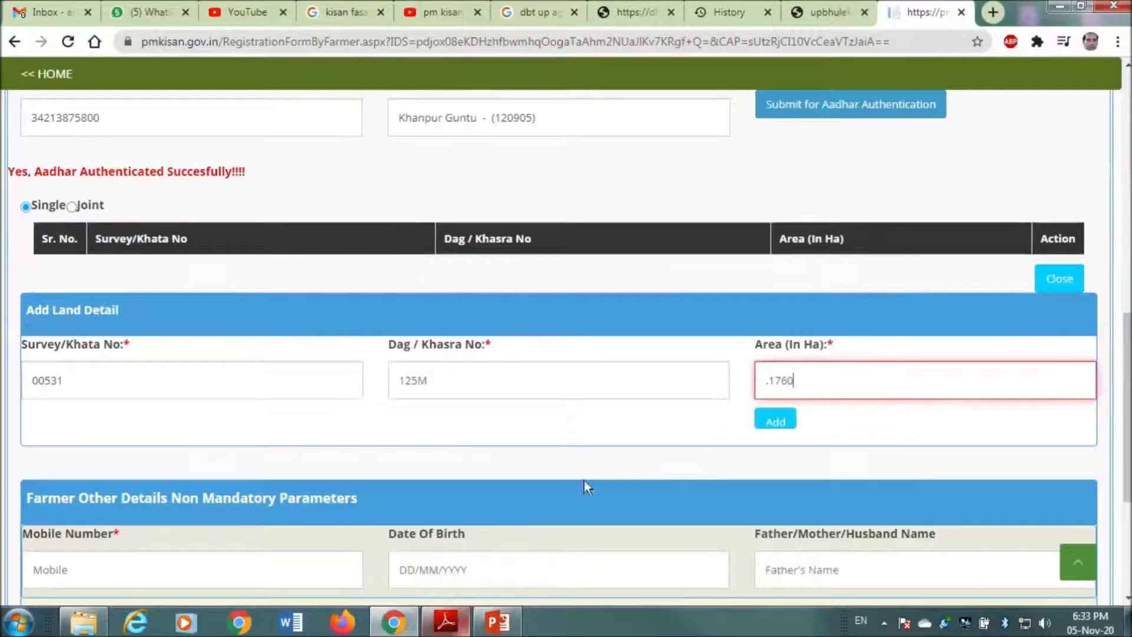
{"action": "key", "text": "Home"}
{"action": "type", "text": "0"}
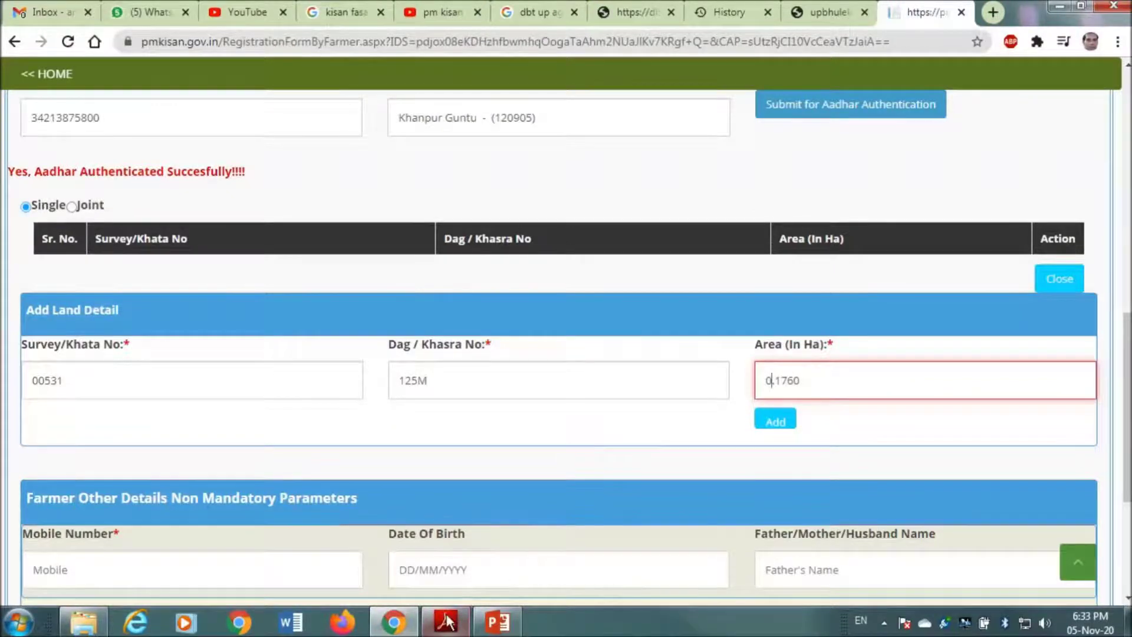
{"action": "left_click", "coordinate": [447, 623]}
{"action": "left_click", "coordinate": [447, 623]}
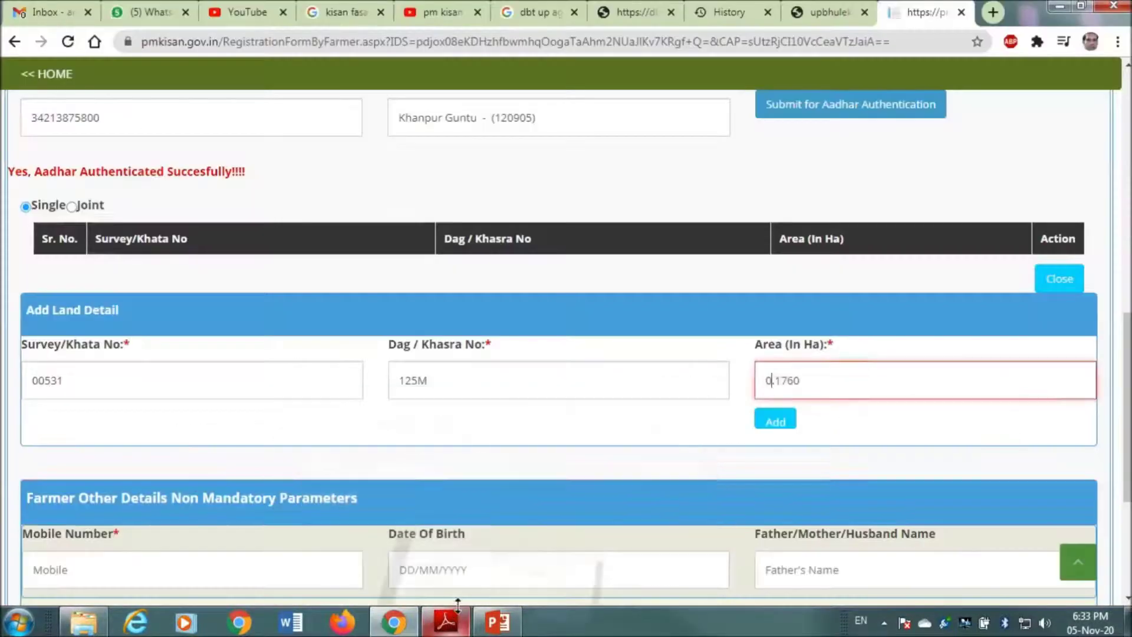
{"action": "scroll", "coordinate": [554, 476], "scroll_direction": "down", "scroll_amount": 1}
{"action": "left_click", "coordinate": [776, 339]}
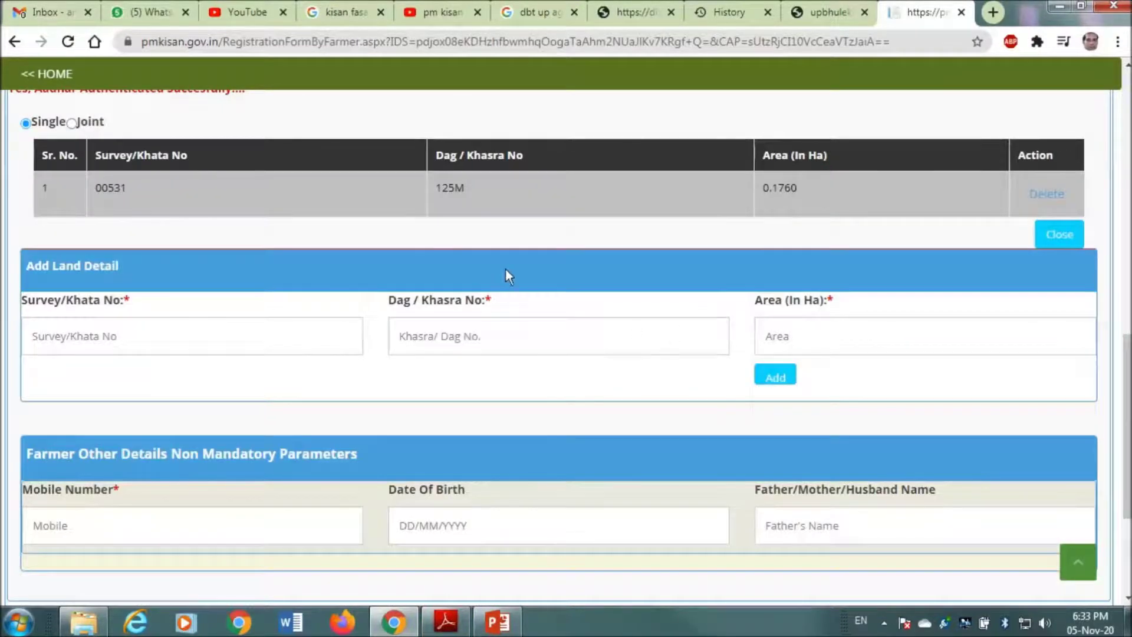
{"action": "scroll", "coordinate": [202, 358], "scroll_direction": "down", "scroll_amount": 3}
- Fill in the farmer's mobile number in the Mobile Number field
{"action": "left_click", "coordinate": [201, 358]}
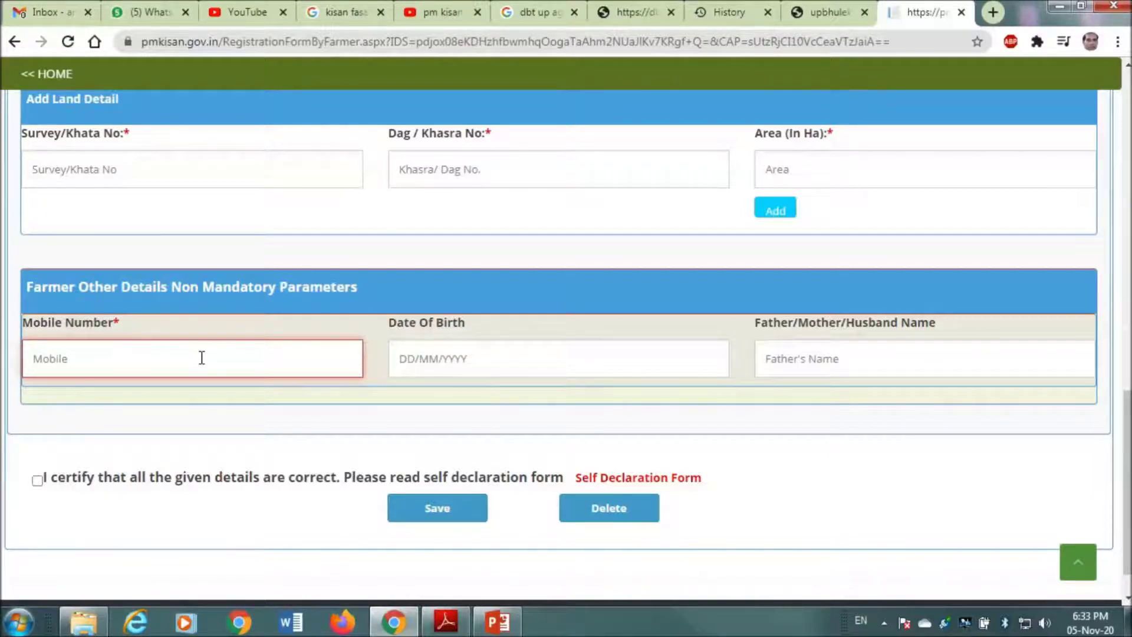
{"action": "left_click", "coordinate": [476, 354]}
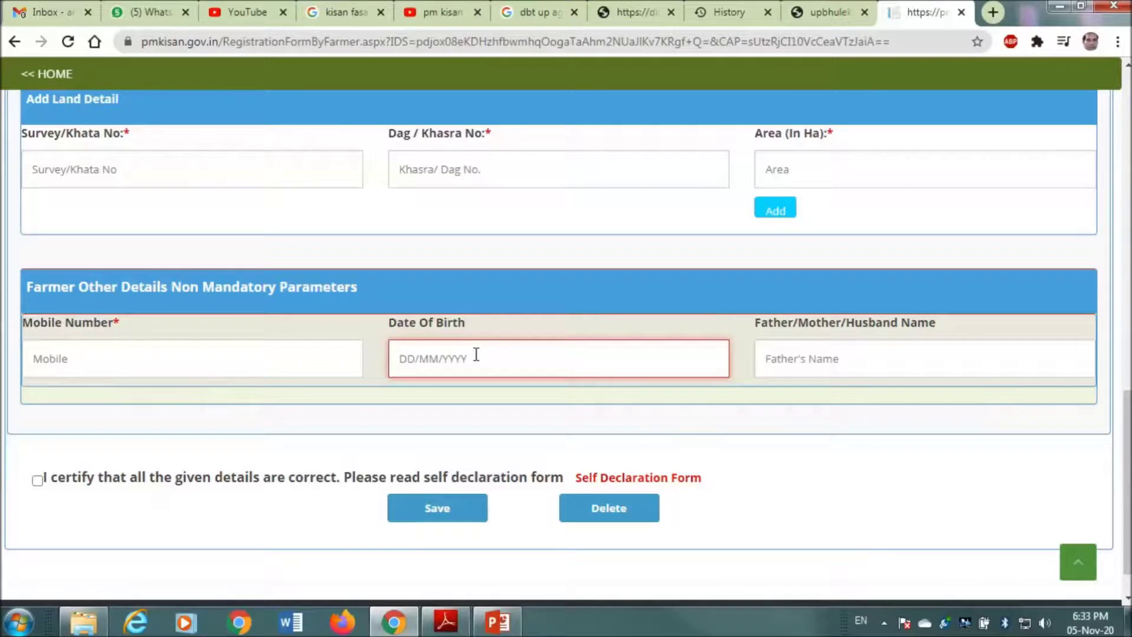
{"action": "left_click", "coordinate": [236, 351]}
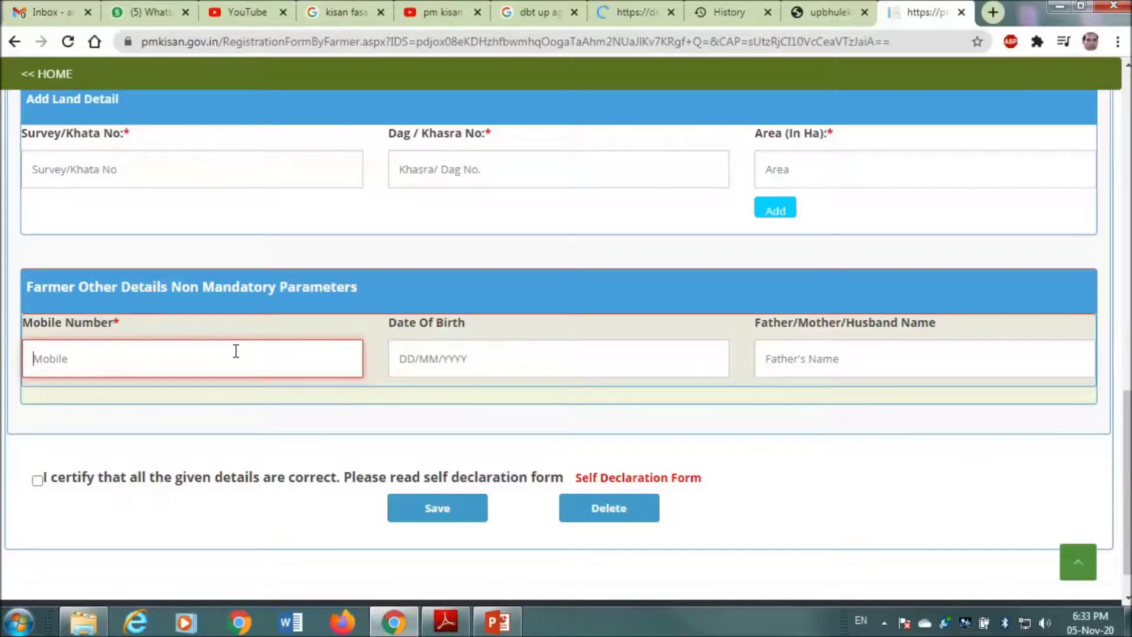
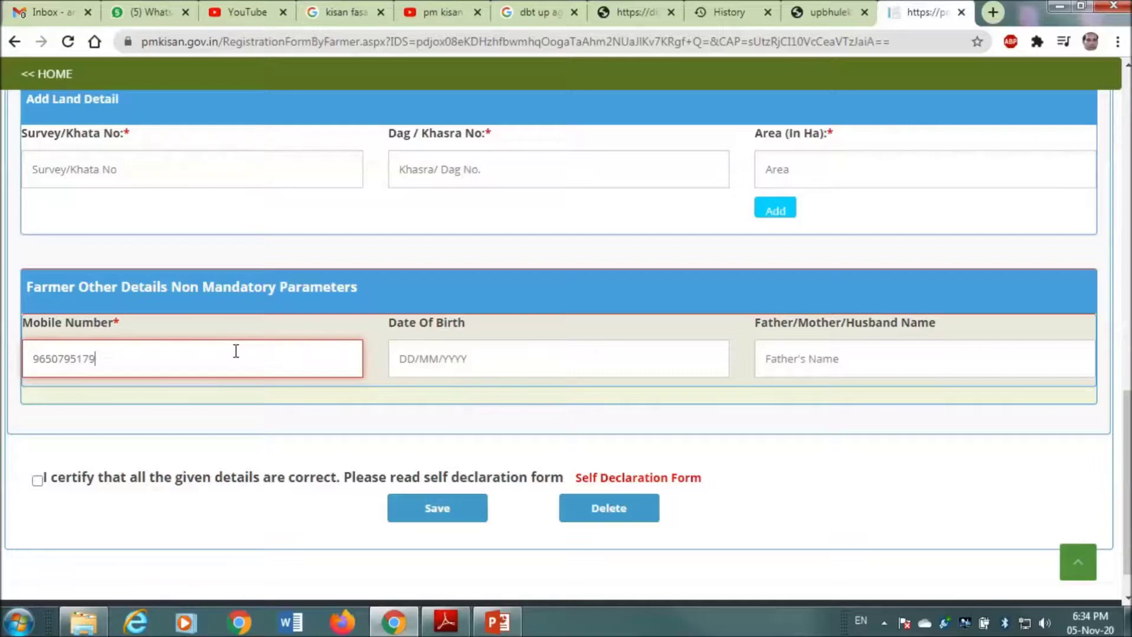
{"action": "left_click", "coordinate": [471, 359]}
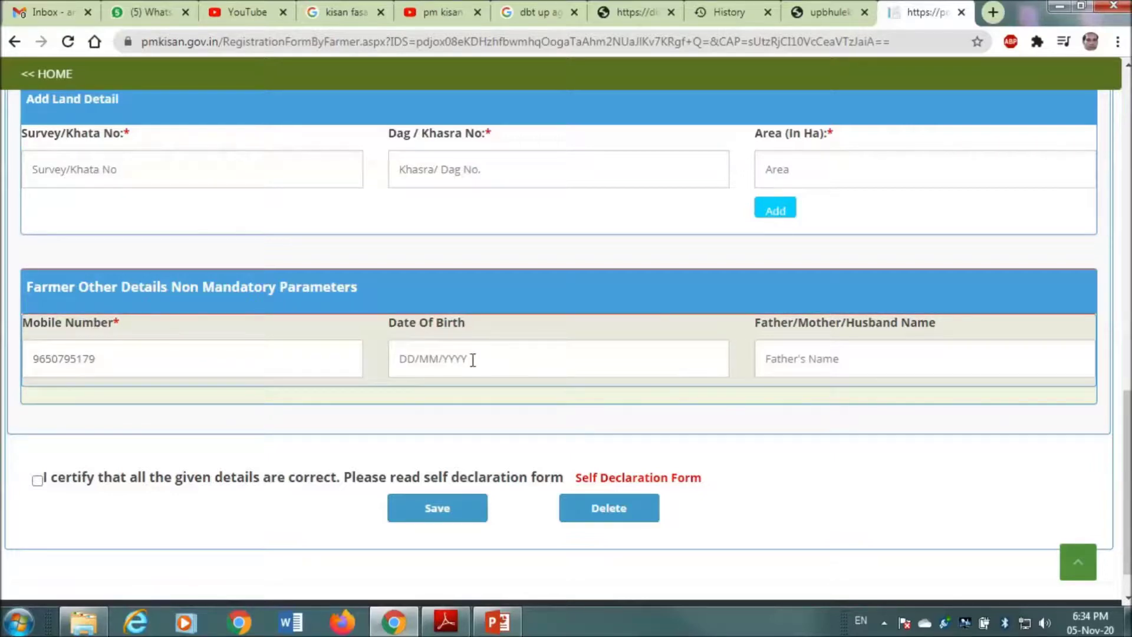
{"action": "left_click", "coordinate": [472, 359]}
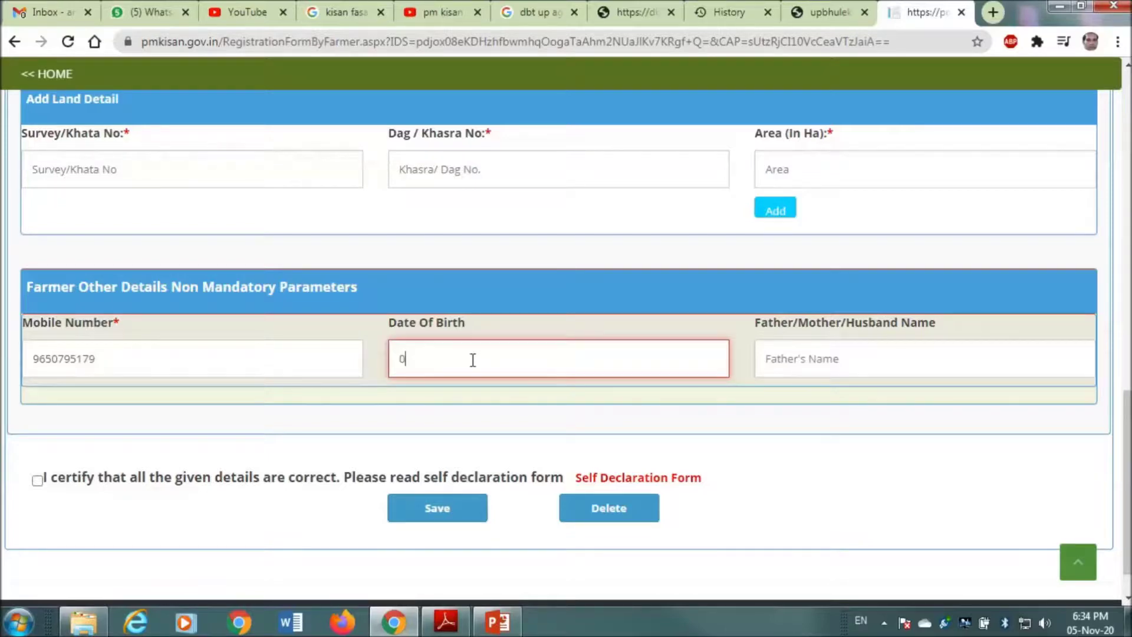
- Fill in the father's name and tick the 'I certify' self-declaration checkbox
{"action": "left_click", "coordinate": [833, 353]}
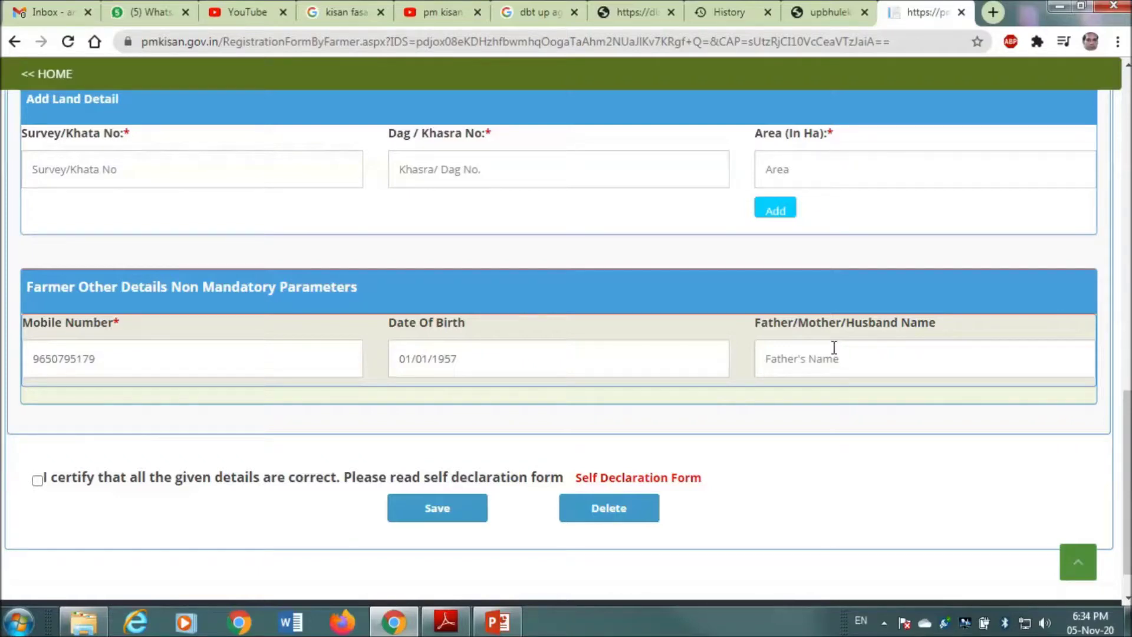
{"action": "scroll", "coordinate": [834, 348], "scroll_direction": "down", "scroll_amount": 1}
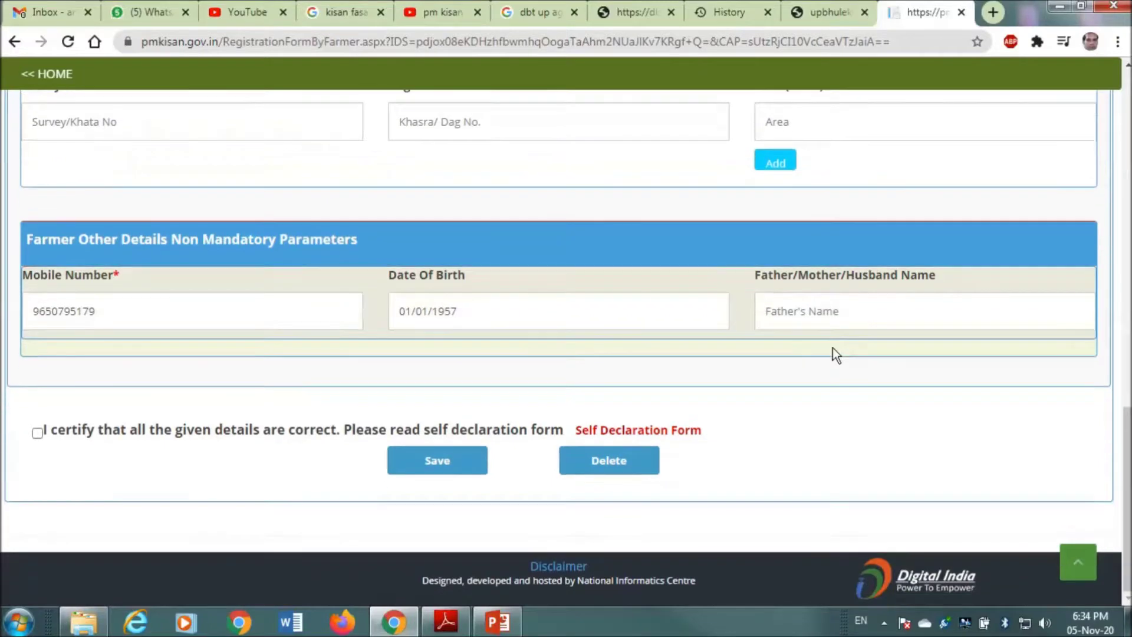
{"action": "left_click", "coordinate": [954, 311]}
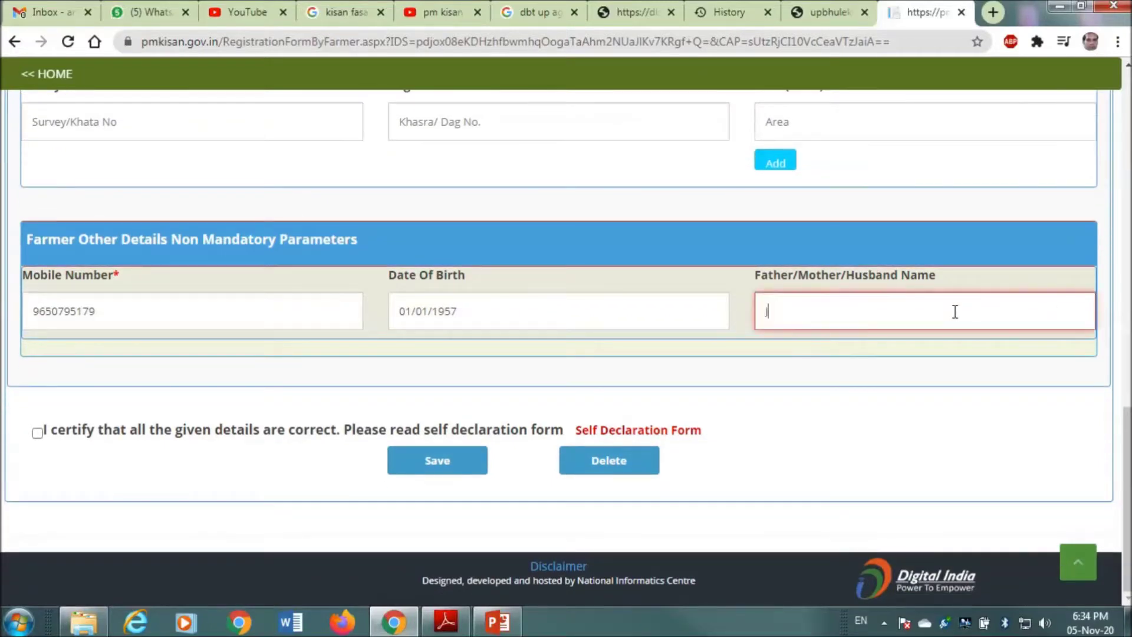
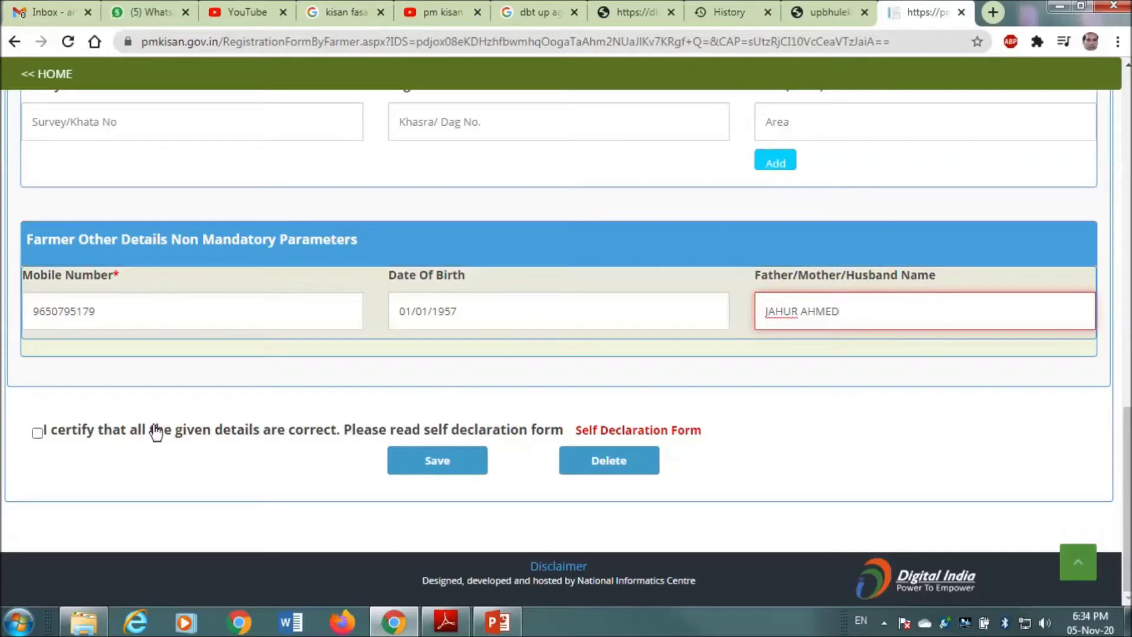
{"action": "left_click", "coordinate": [36, 435]}
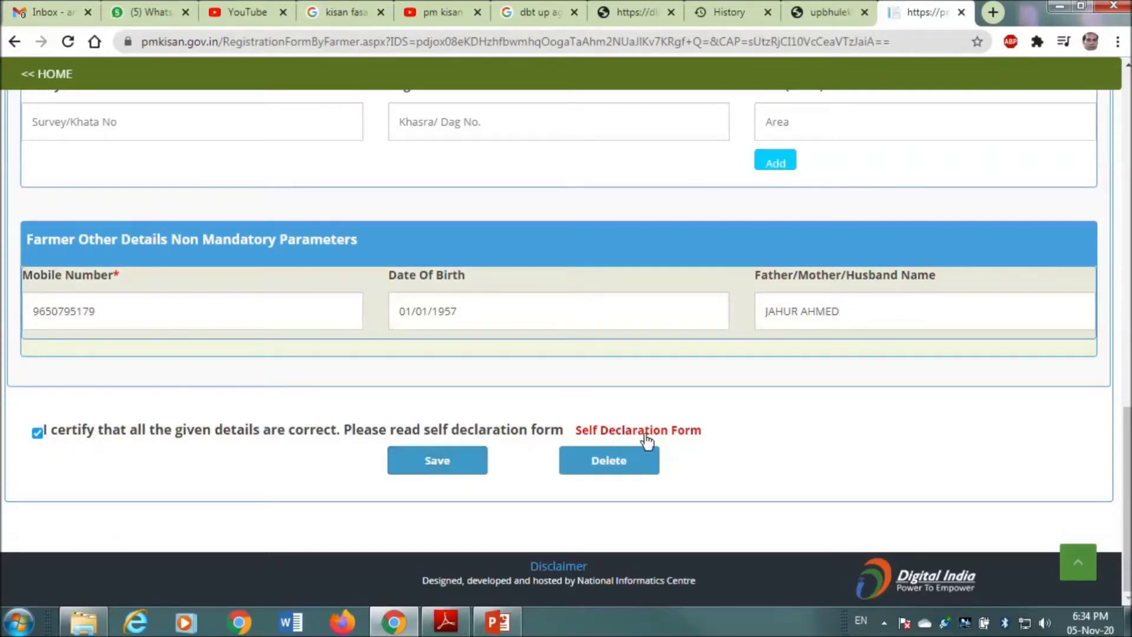
- Save the registration and acknowledge the 'pmkisan.gov.in says' success alert with OK
{"action": "left_click", "coordinate": [480, 469]}
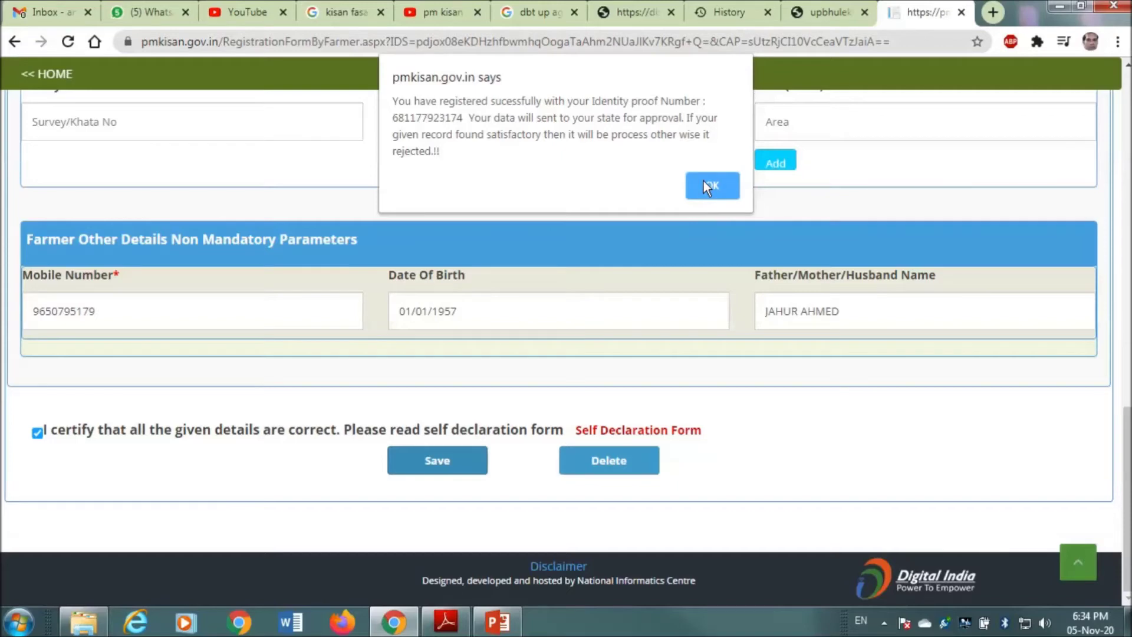
{"action": "left_click", "coordinate": [707, 186]}
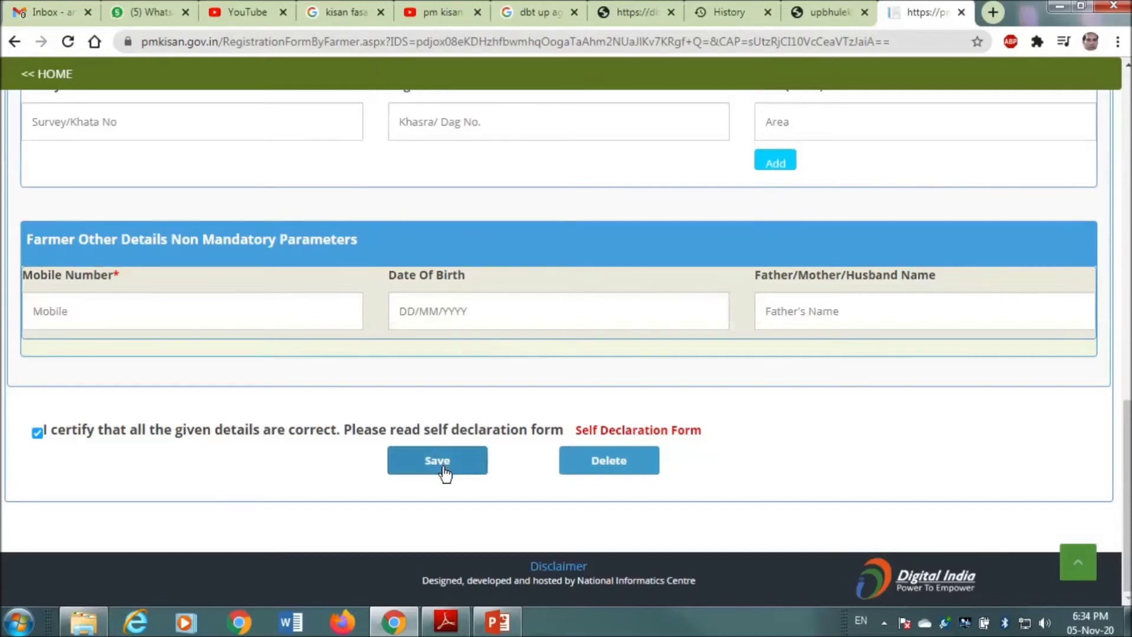
{"action": "scroll", "coordinate": [465, 440], "scroll_direction": "up", "scroll_amount": 10}
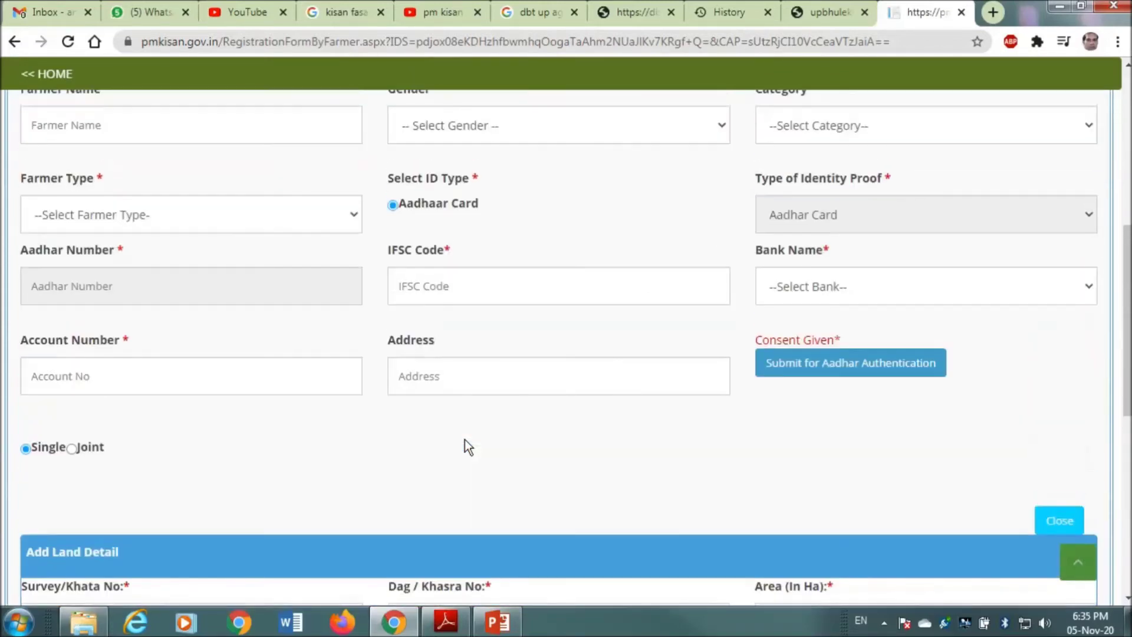
{"action": "scroll", "coordinate": [464, 440], "scroll_direction": "down", "scroll_amount": 8}
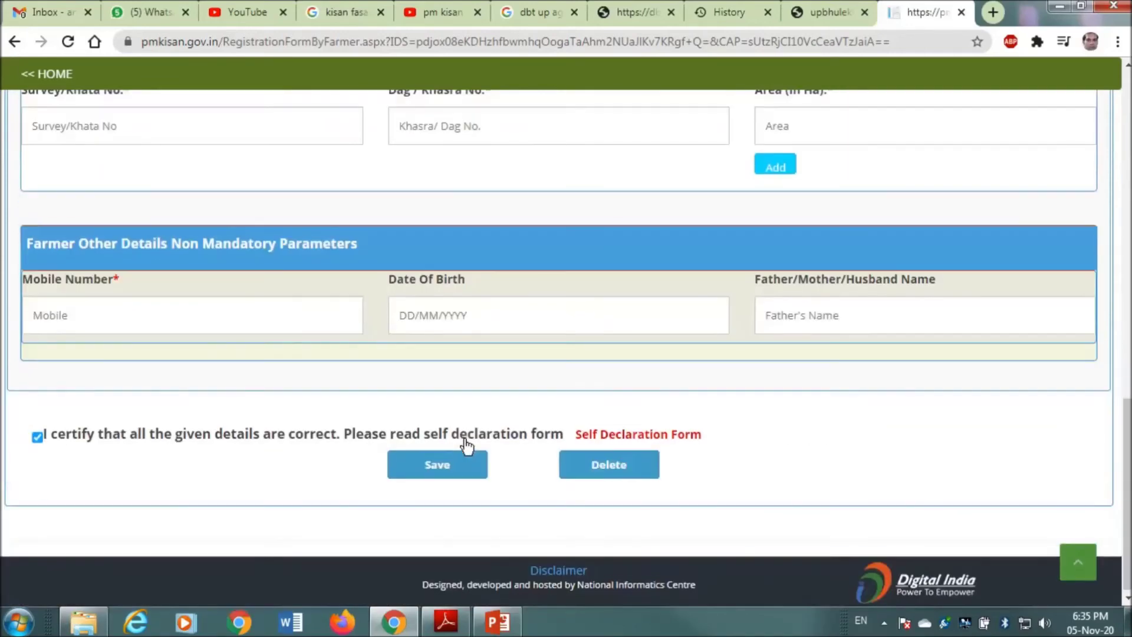